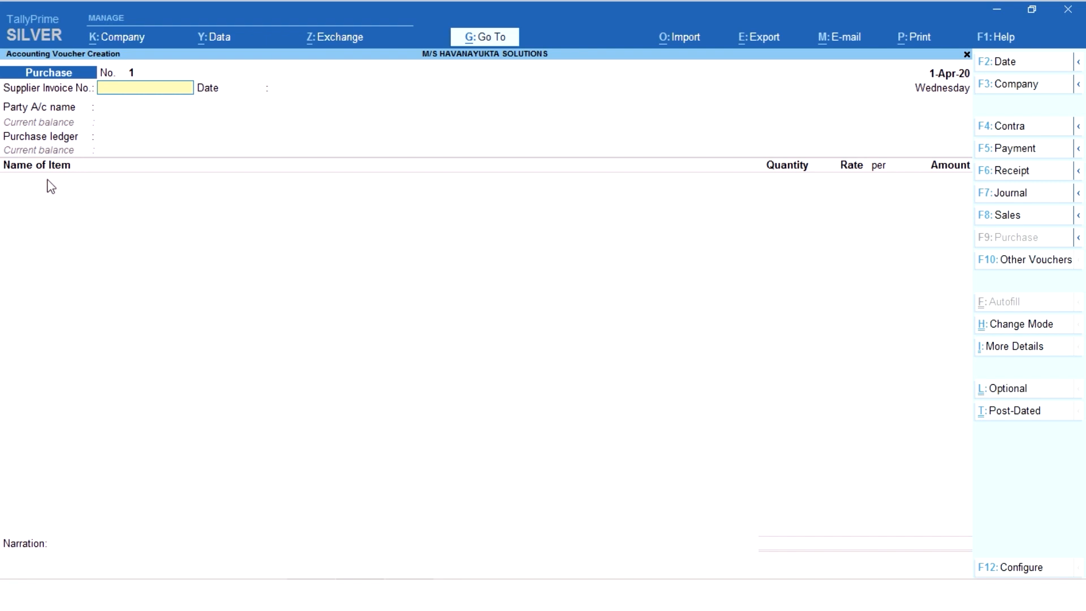
- Choose Bank as the party account of the purchase voucher and change the voucher mode to Accounting Invoice
{"action": "left_click", "coordinate": [853, 174]}
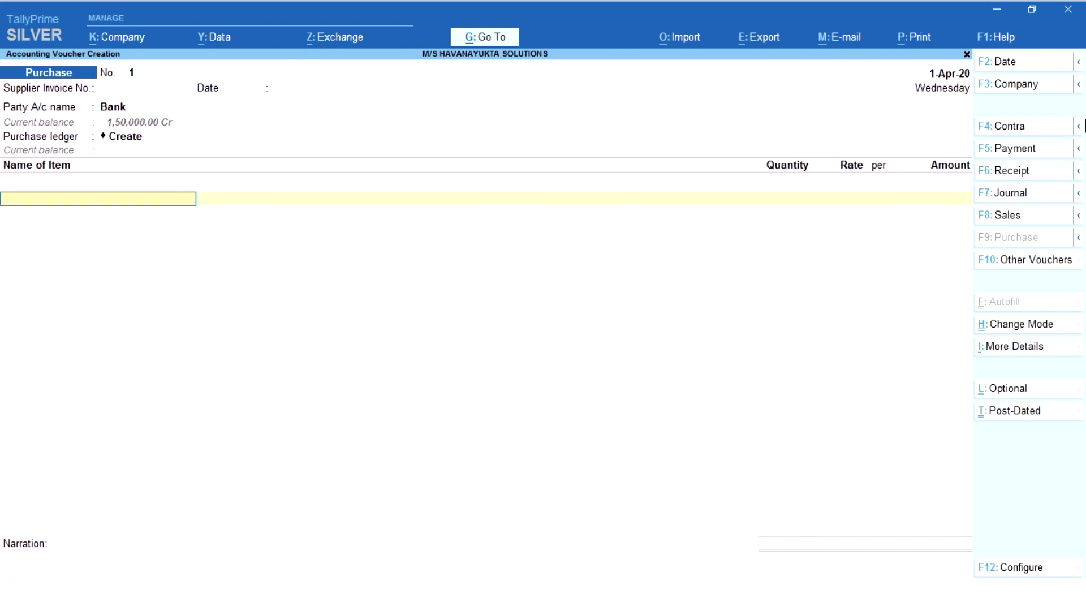
{"action": "left_click", "coordinate": [1010, 326]}
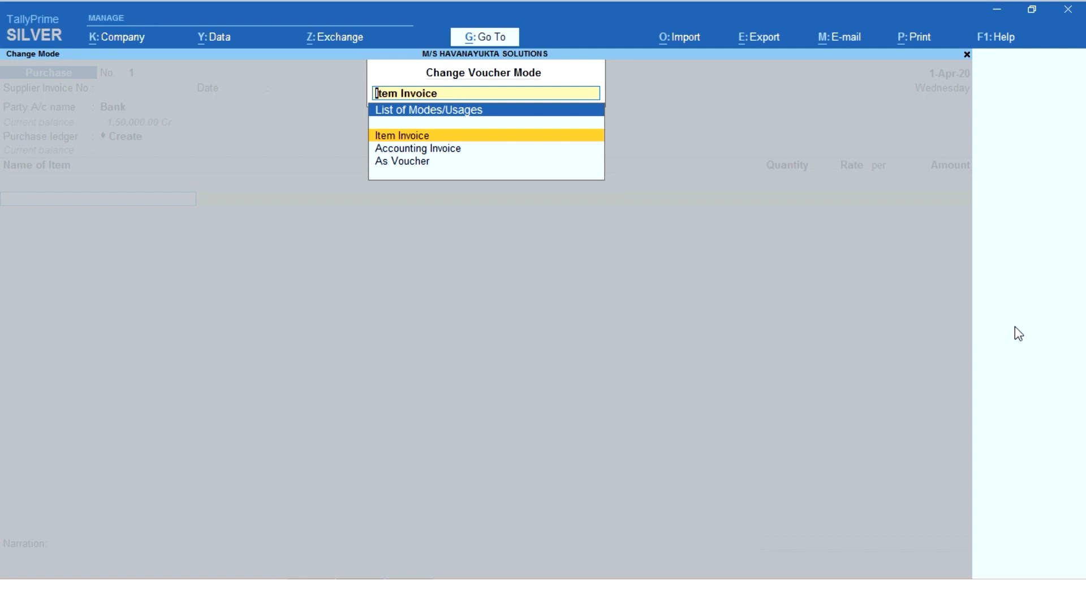
{"action": "key", "text": "Down"}
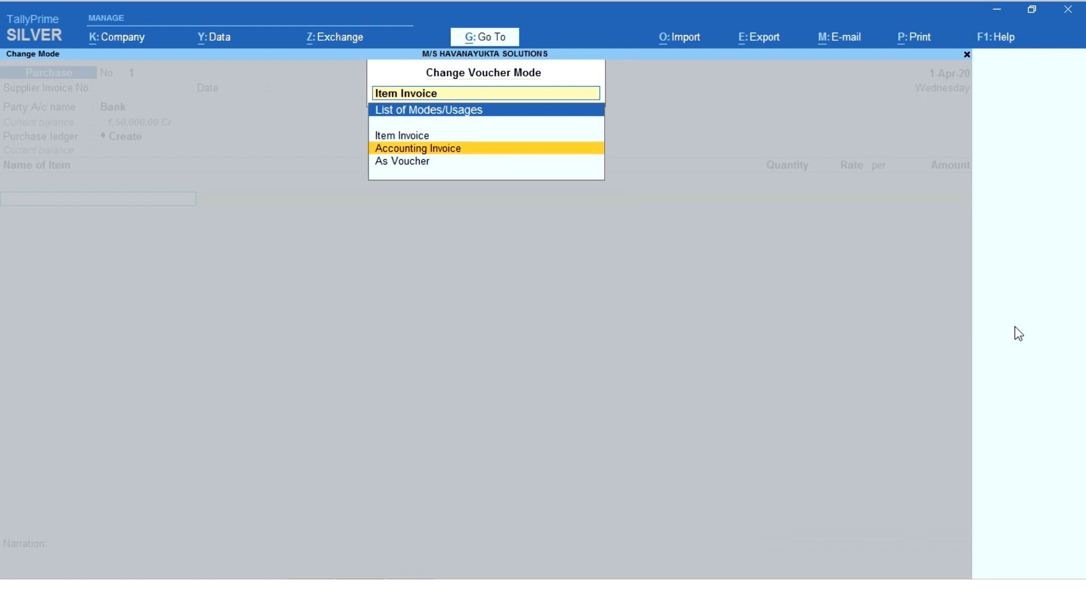
{"action": "key", "text": "Return"}
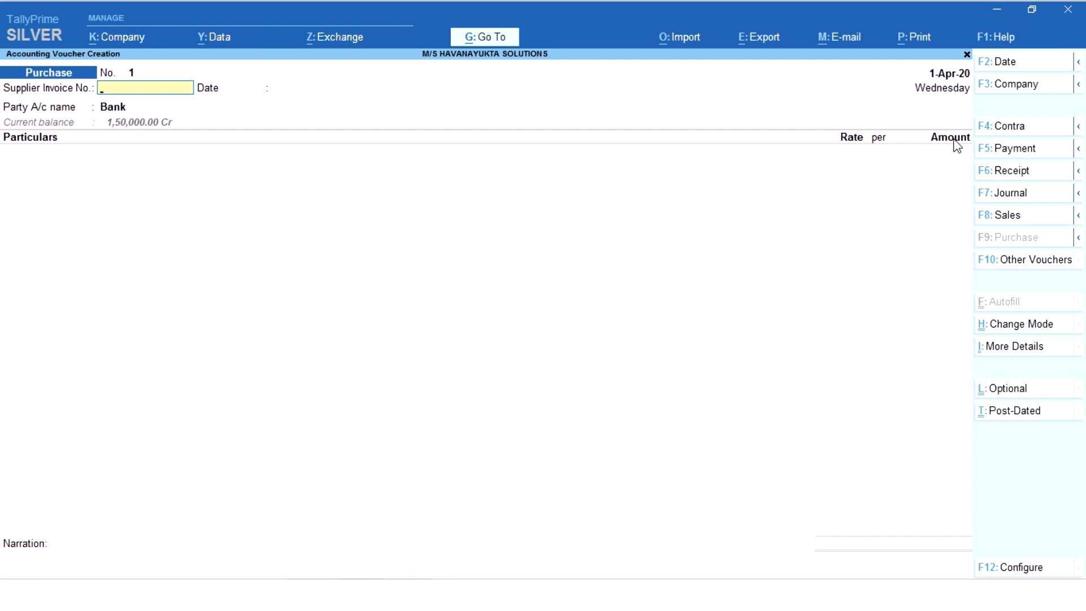
- Change the purchase voucher's mode to As Voucher
{"action": "left_click", "coordinate": [1004, 333]}
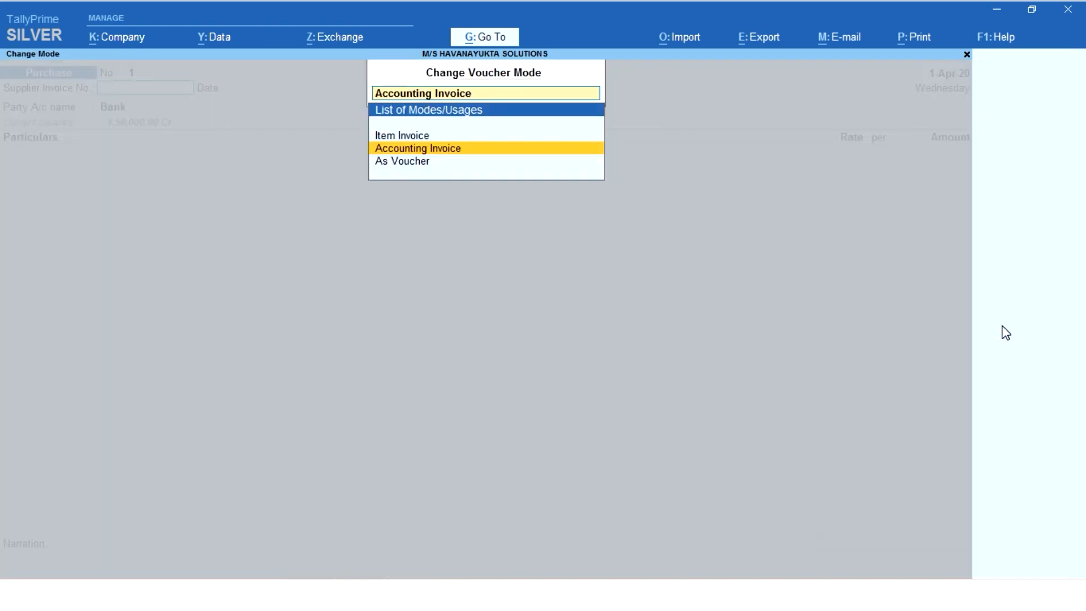
{"action": "key", "text": "Down"}
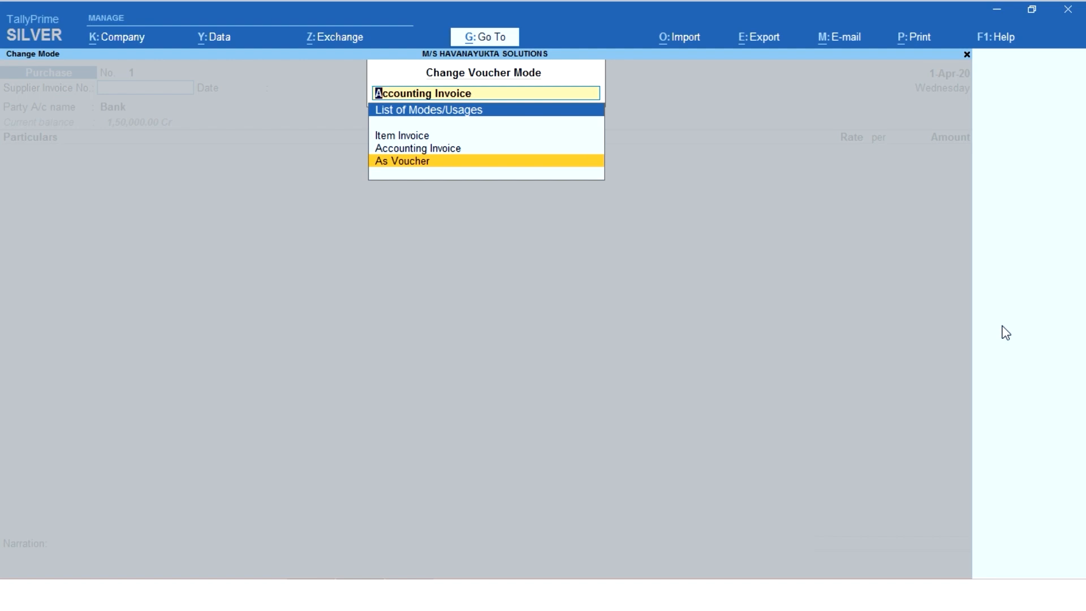
{"action": "key", "text": "Return"}
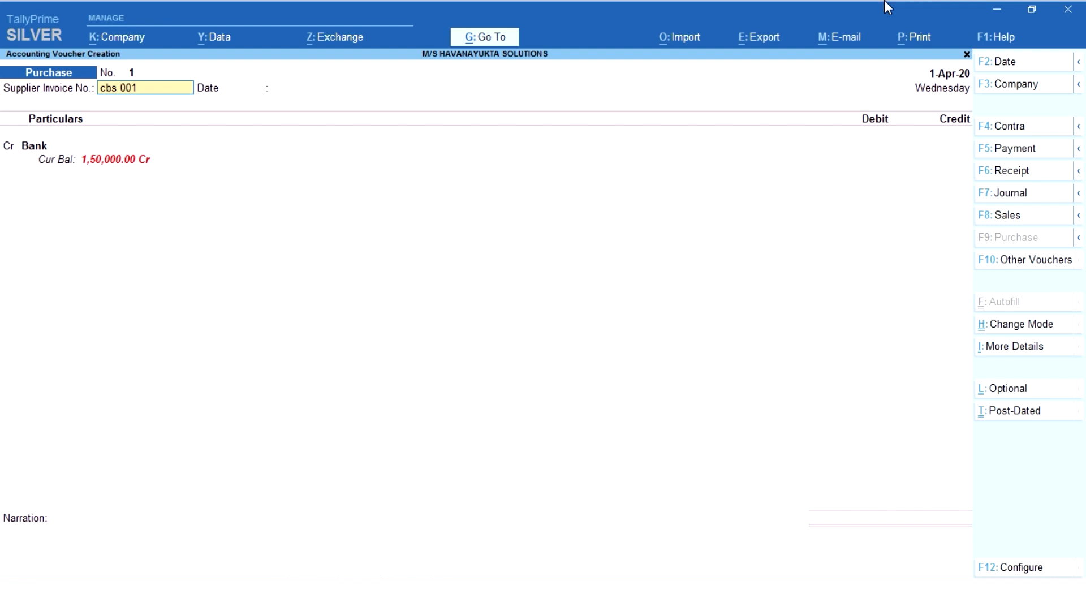
- Set the purchase voucher's date to 9.11.2020 and accept the same date for the supplier invoice
{"action": "key", "text": "F2"}
{"action": "type", "text": "9.11.2020"}
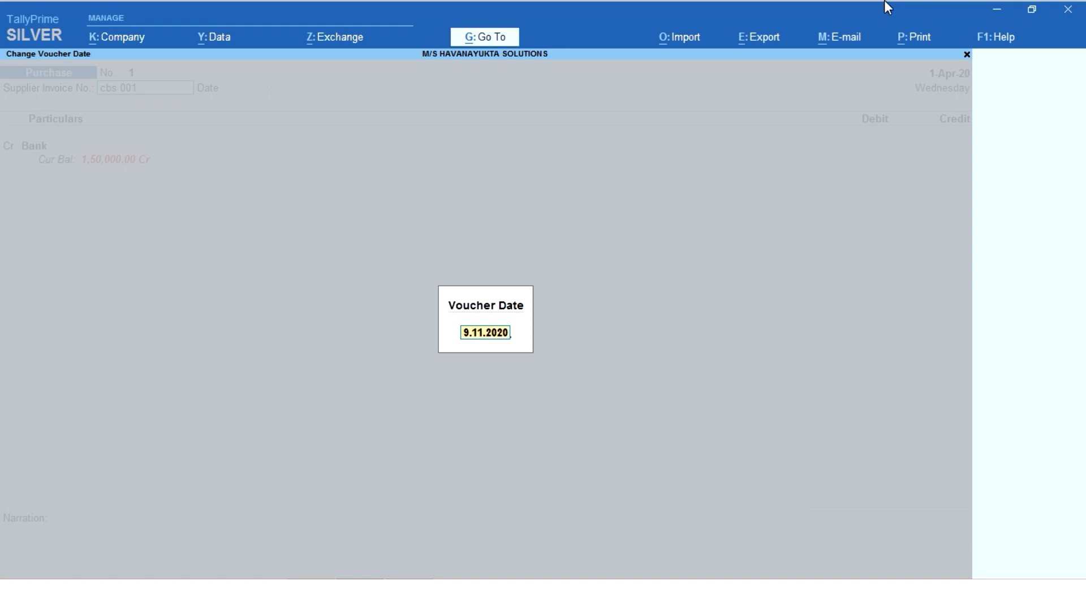
{"action": "key", "text": "Return"}
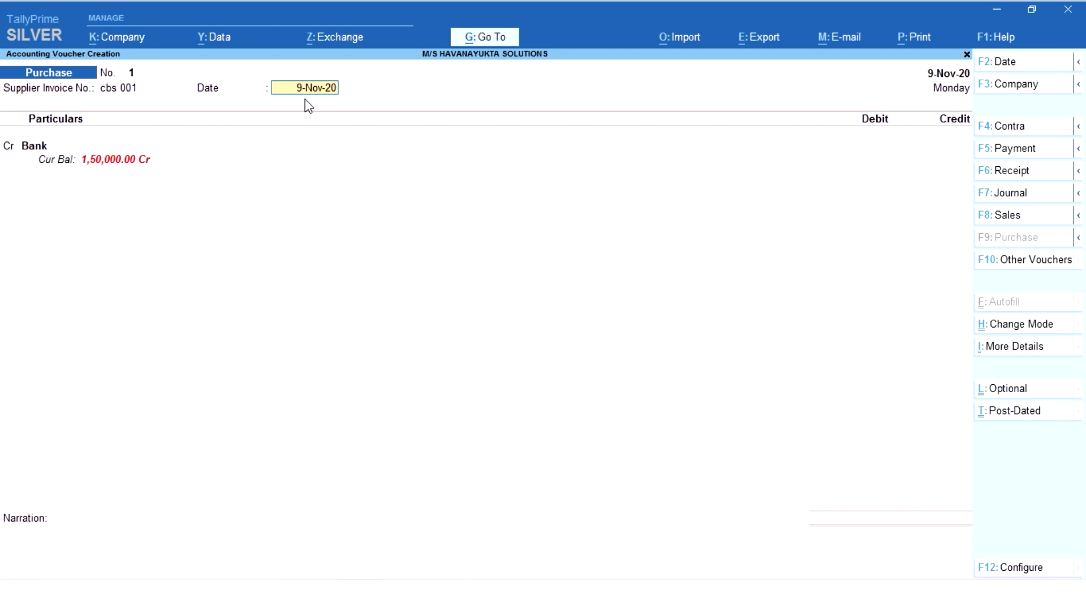
{"action": "key", "text": "Return"}
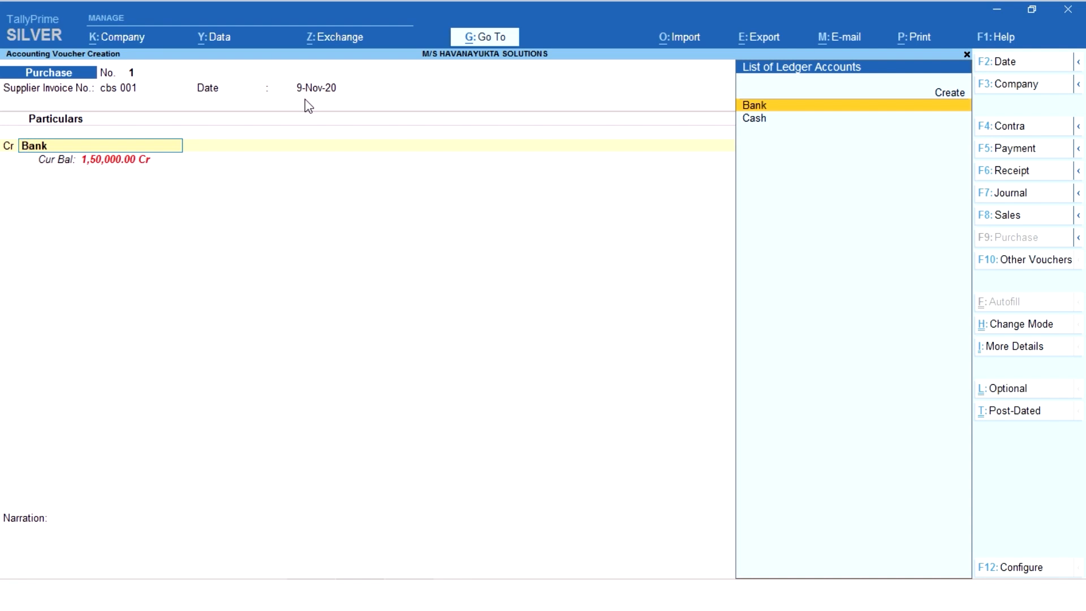
- Change the credited ledger to Cash and enter a credit amount of 20000
{"action": "key", "text": "Down"}
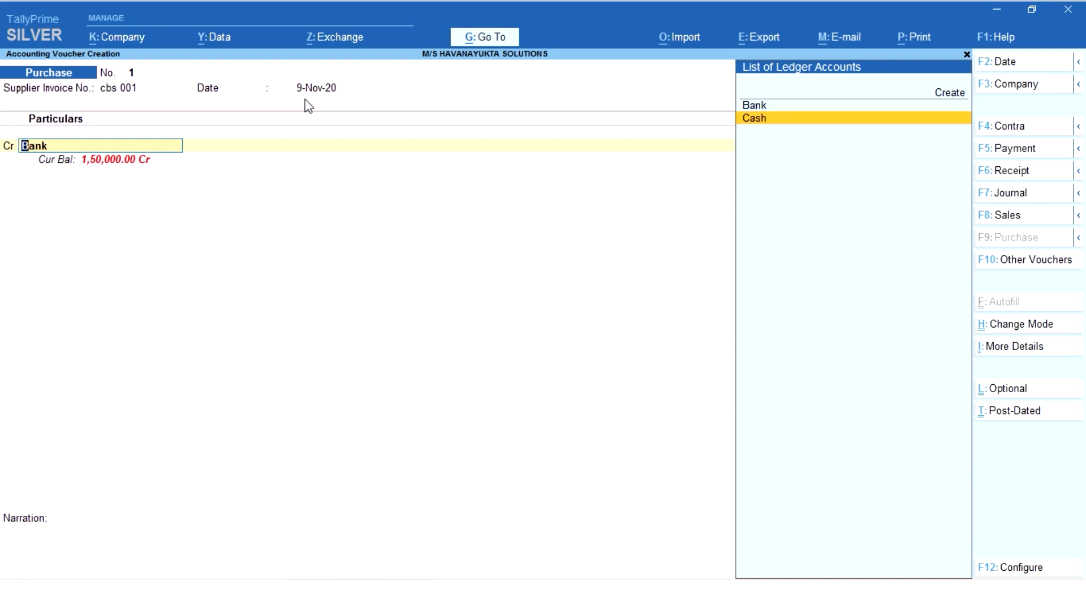
{"action": "key", "text": "Return"}
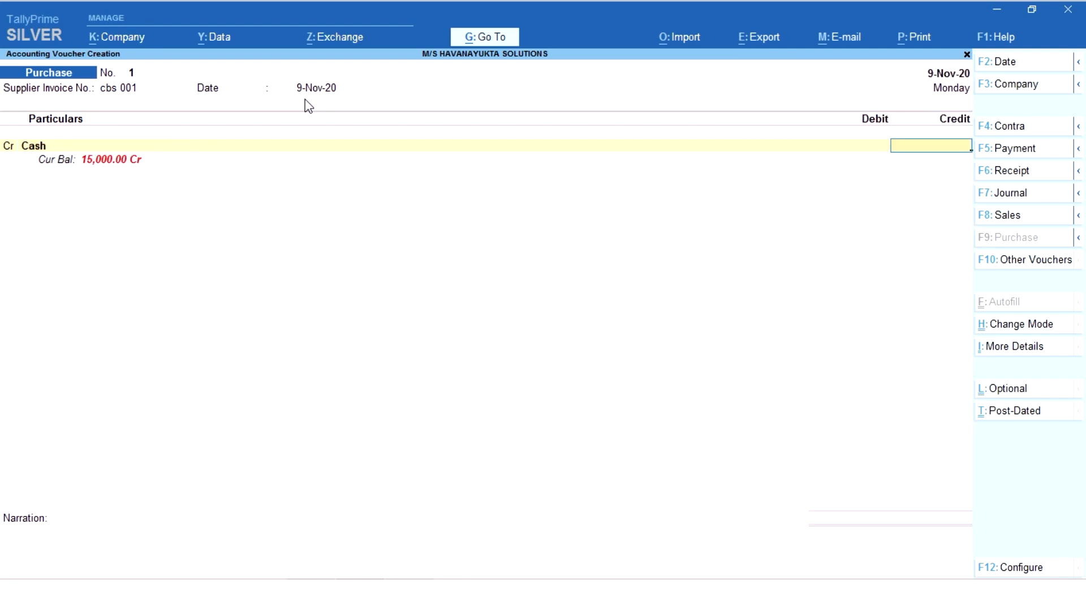
{"action": "type", "text": "20000"}
{"action": "key", "text": "Return"}
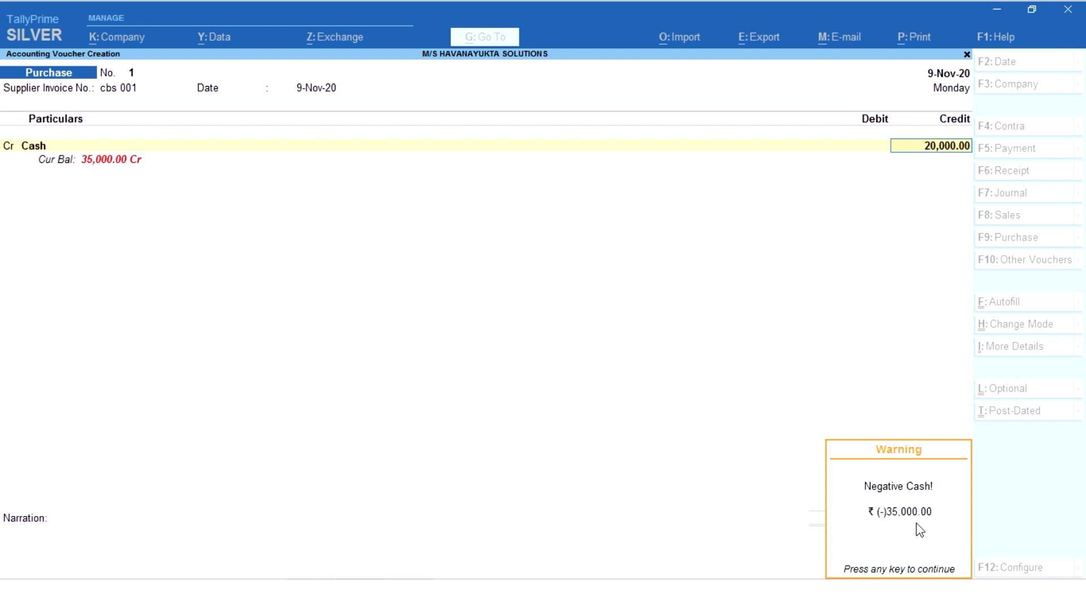
{"action": "key", "text": "Return"}
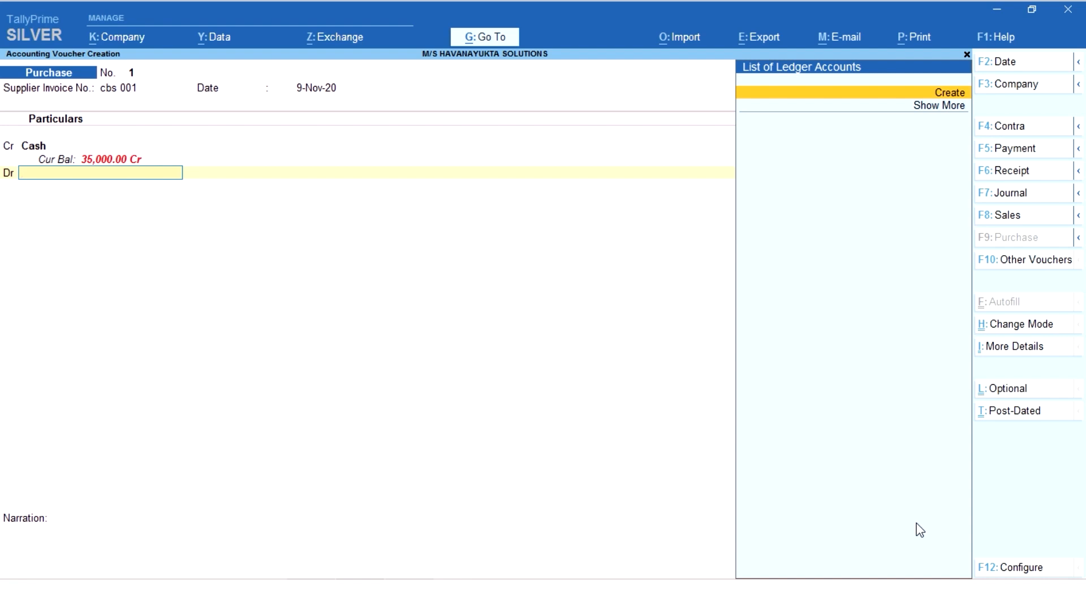
- Create a Purchase ledger under Purchase Accounts for the 20,000 debit line, leaving its inventory allocations empty
{"action": "left_click", "coordinate": [948, 96]}
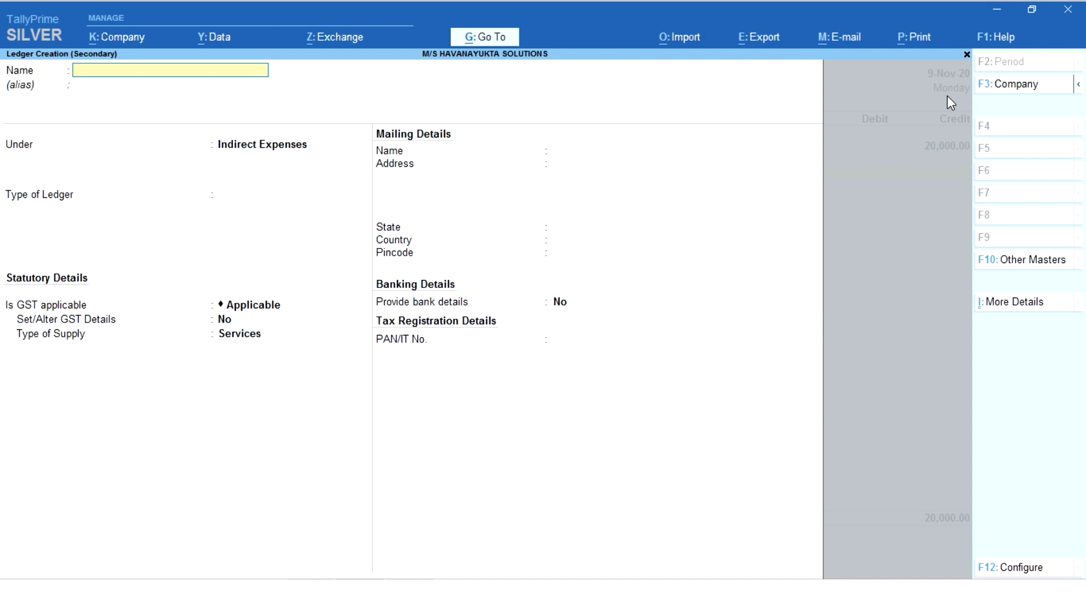
{"action": "type", "text": "Purchase"}
{"action": "key", "text": "Return"}
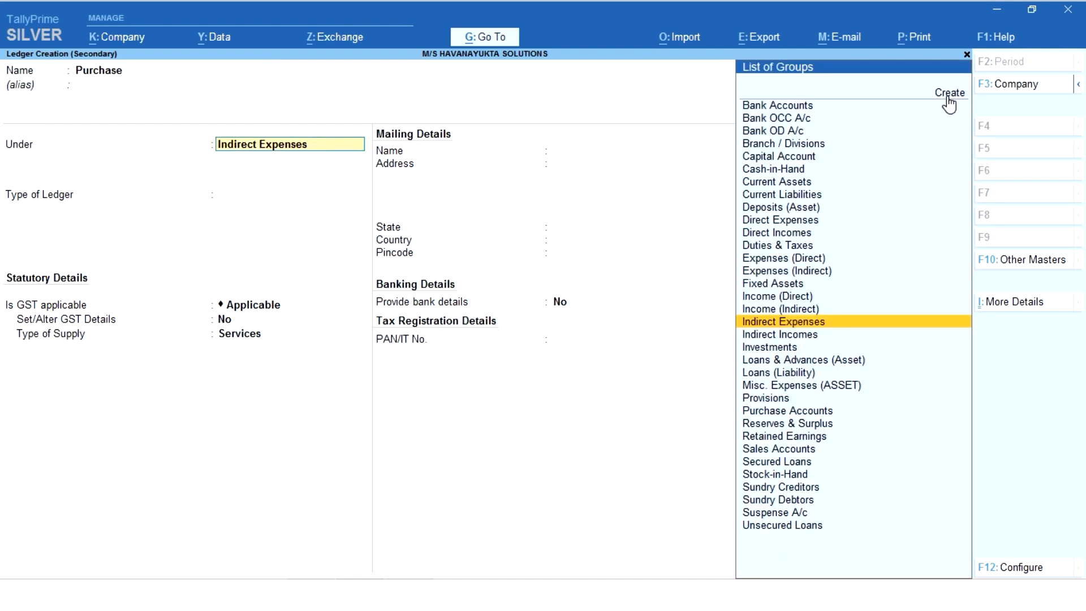
{"action": "type", "text": "Pu"}
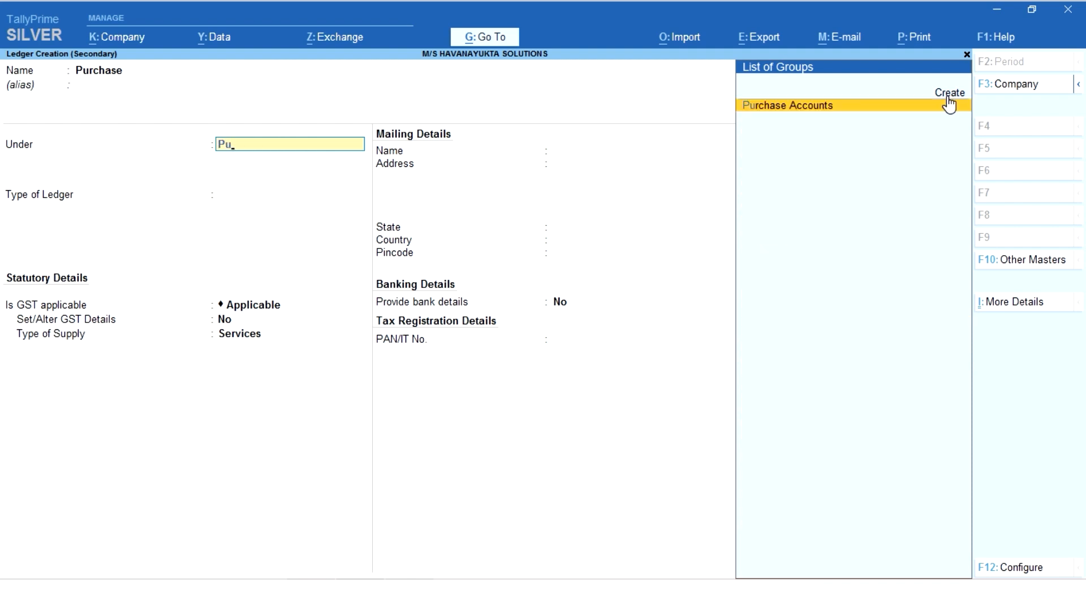
{"action": "left_click", "coordinate": [947, 102]}
{"action": "key", "text": "Return"}
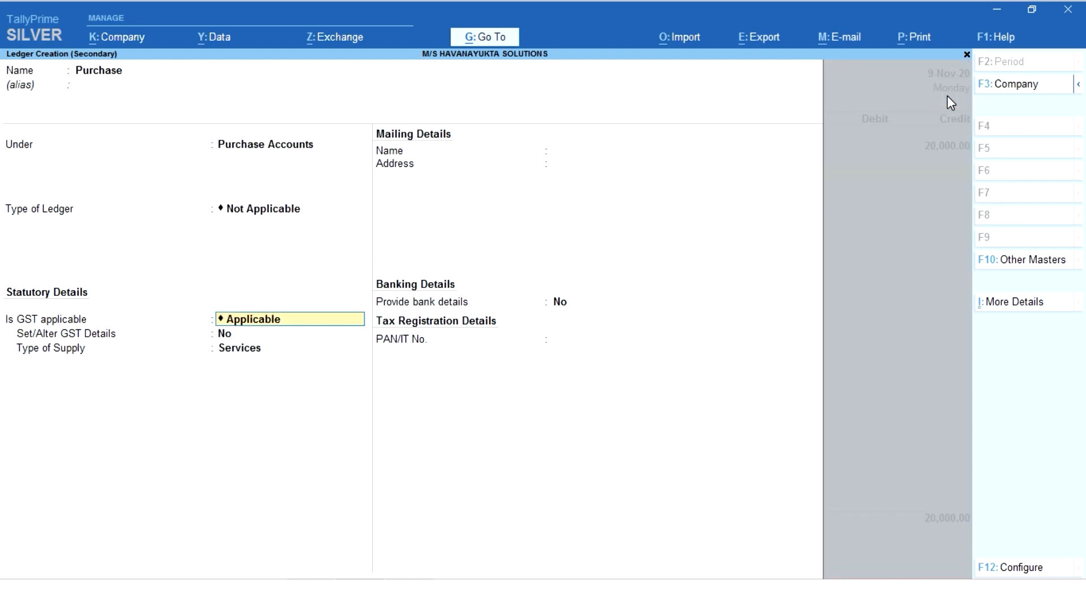
{"action": "key", "text": "ctrl"}
{"action": "key", "text": "ctrl+a"}
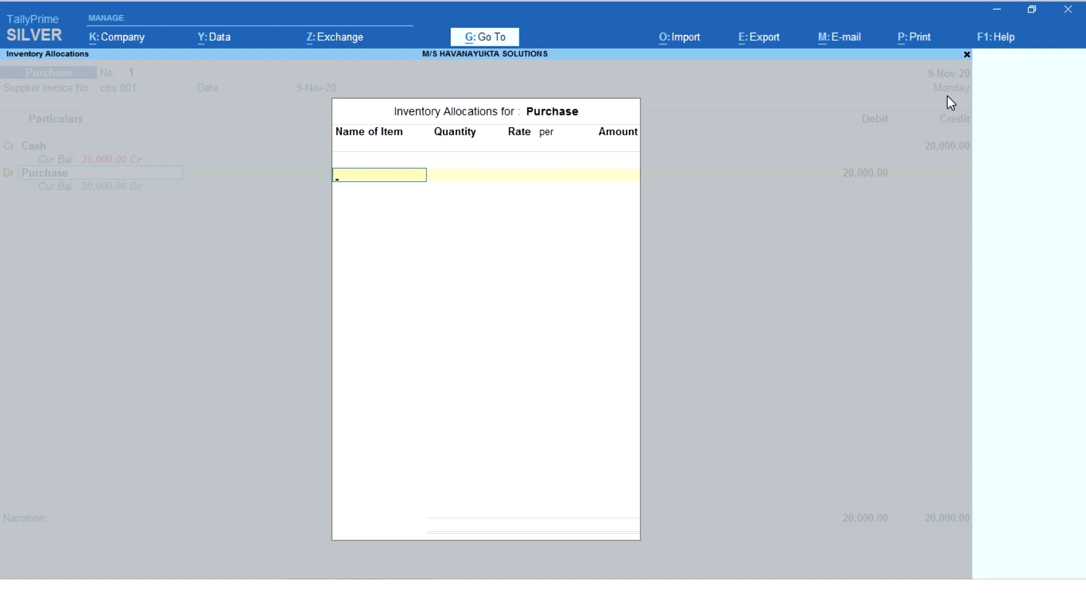
{"action": "key", "text": "Escape"}
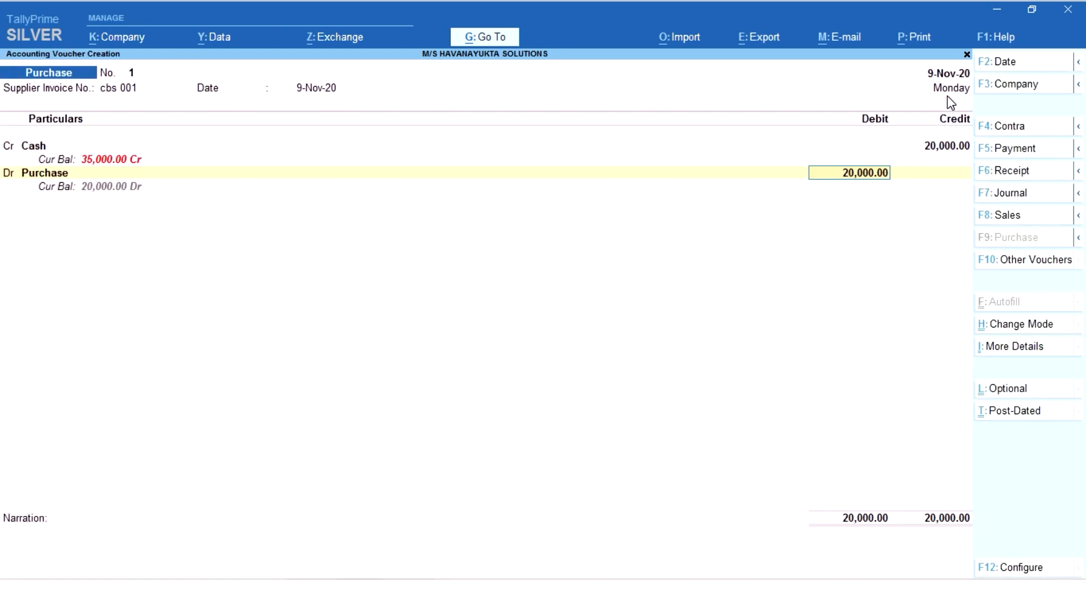
{"action": "key", "text": "Return"}
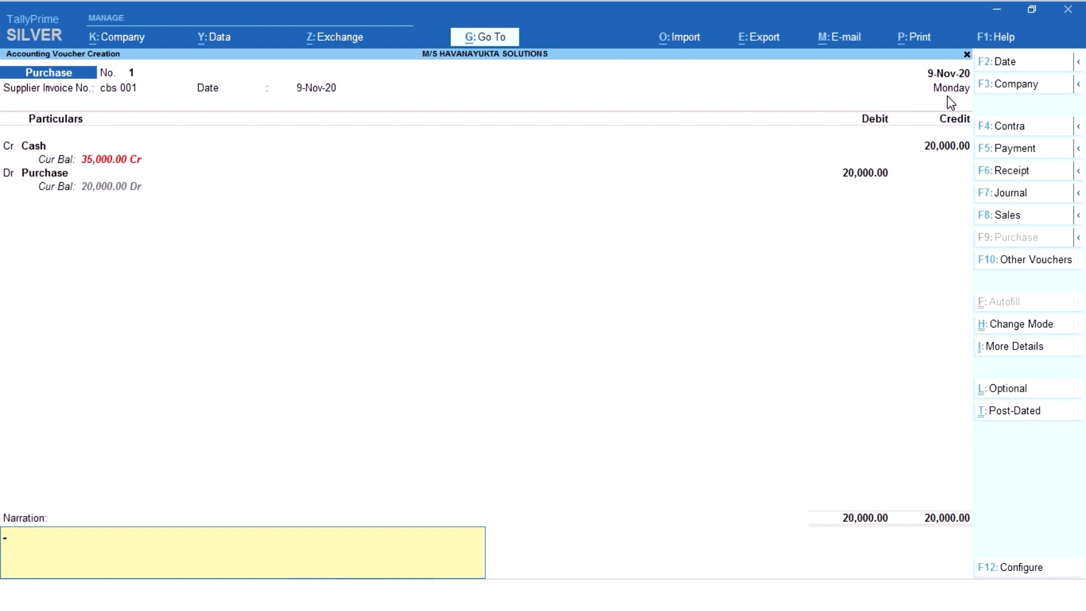
- Enter the narration "goods purchases for cash rs 20000" and save the purchase voucher
{"action": "type", "text": "goods purchases for cash"}
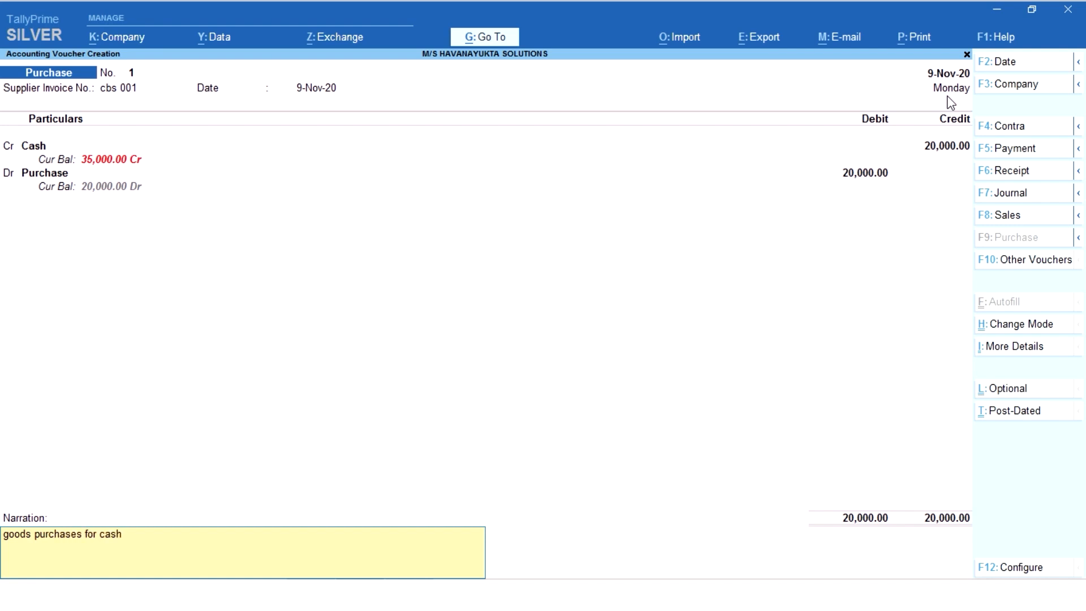
{"action": "type", "text": " rs 20000"}
{"action": "key", "text": "Return"}
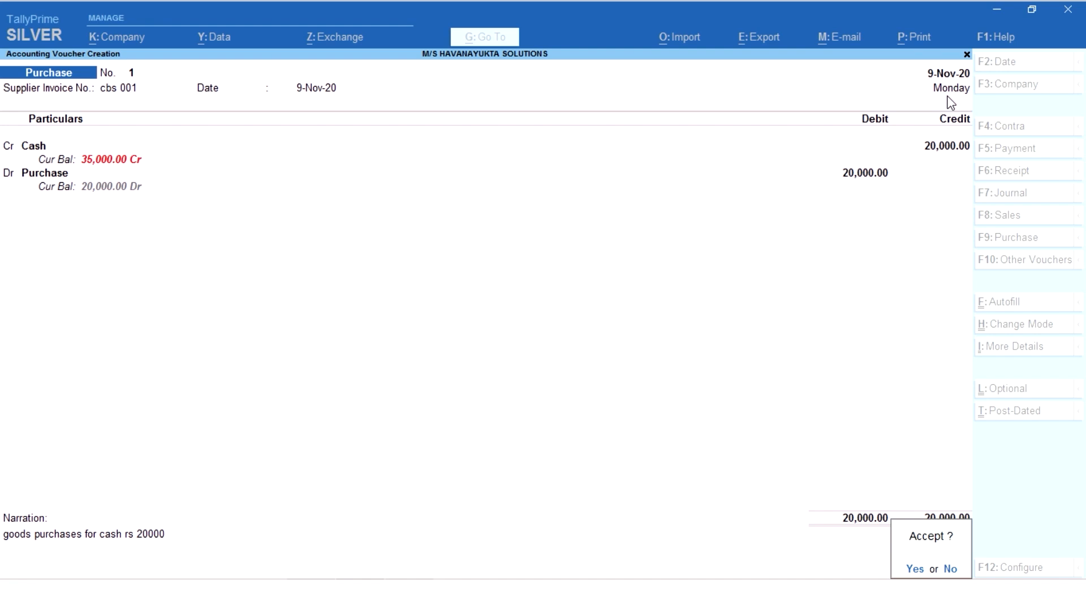
{"action": "key", "text": "Return"}
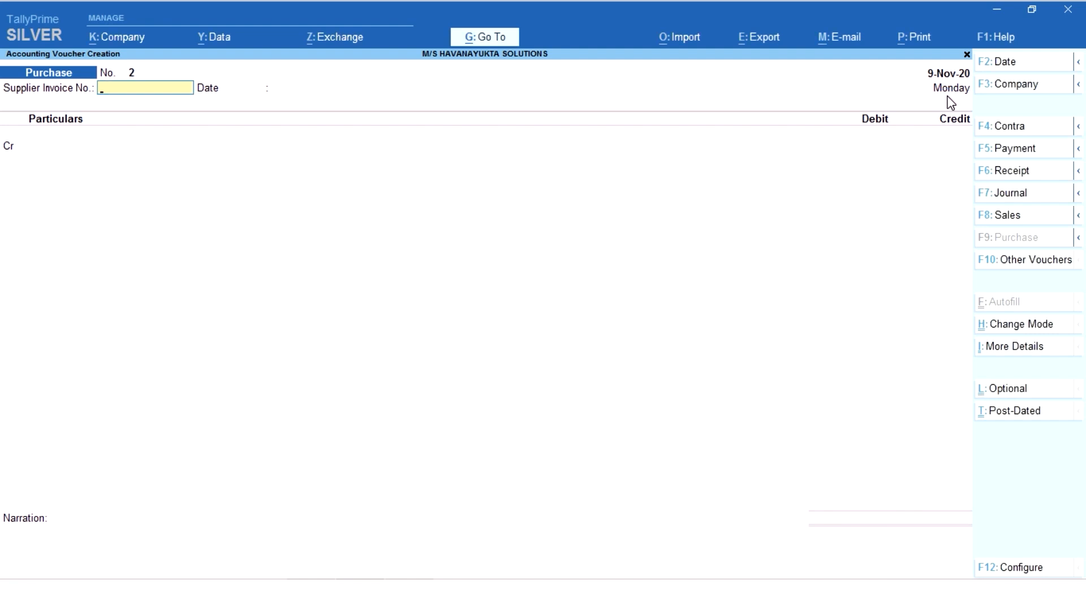
{"action": "key", "text": "alt"}
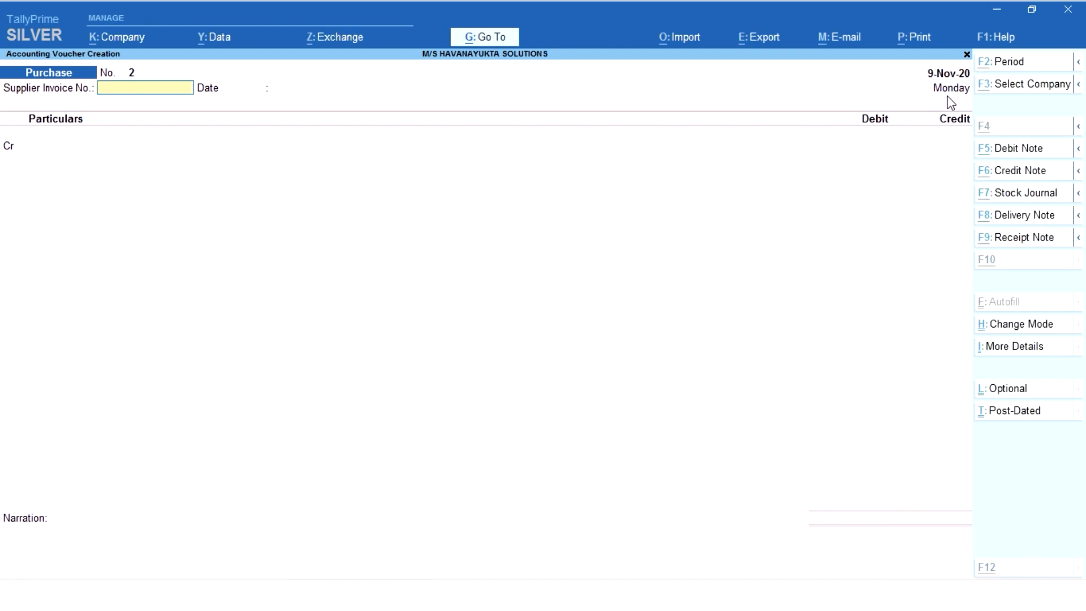
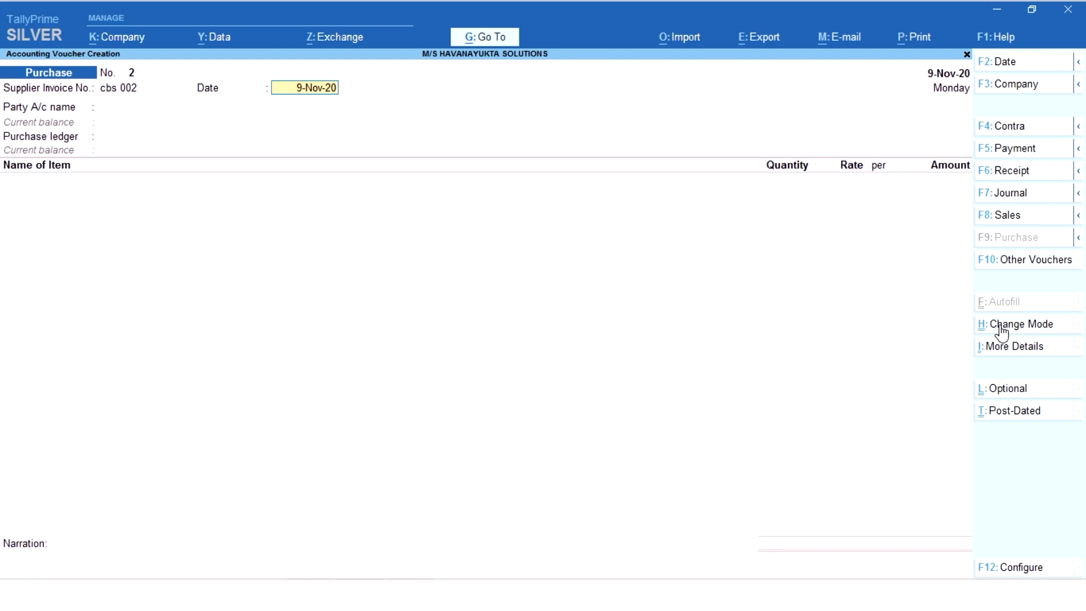
- Accept the supplier invoice date and start a new party ledger named "Creative Business Soluions"
{"action": "key", "text": "Return"}
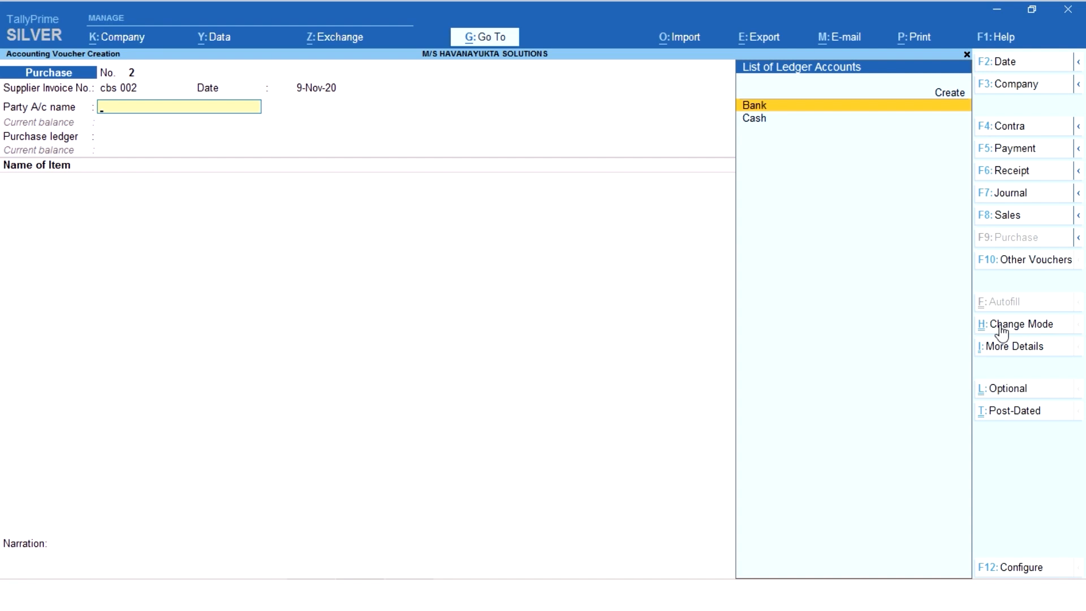
{"action": "key", "text": "Up"}
{"action": "key", "text": "Return"}
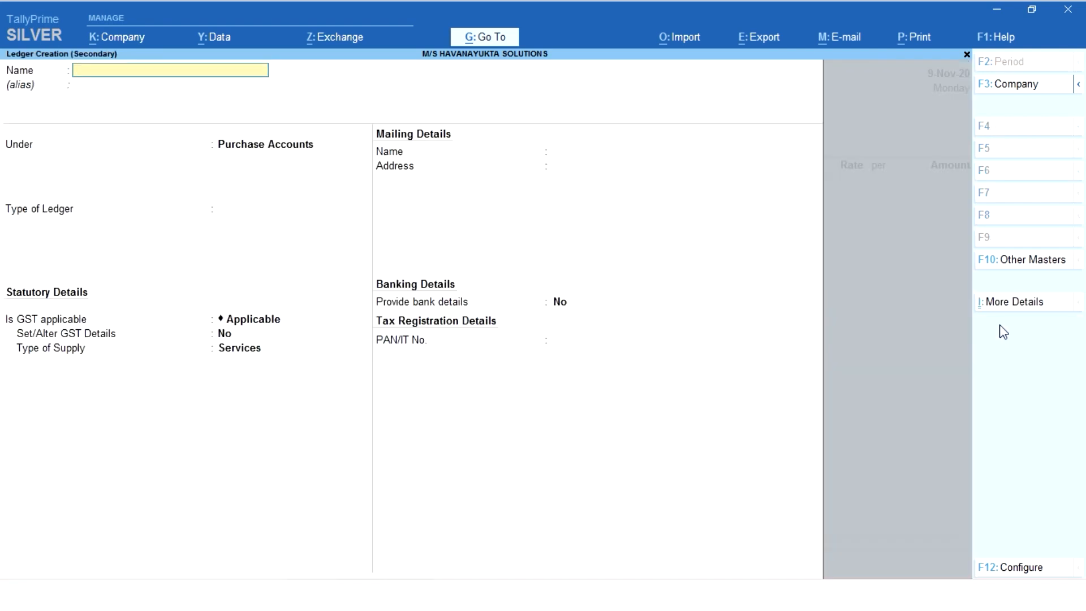
{"action": "type", "text": "Creative Business Soluions"}
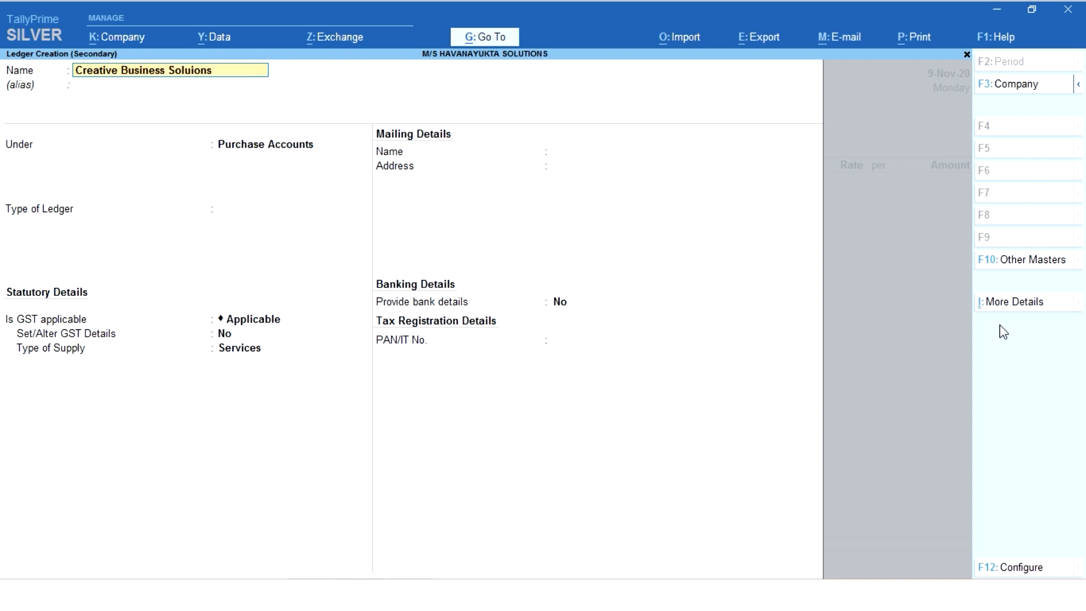
{"action": "key", "text": "Return"}
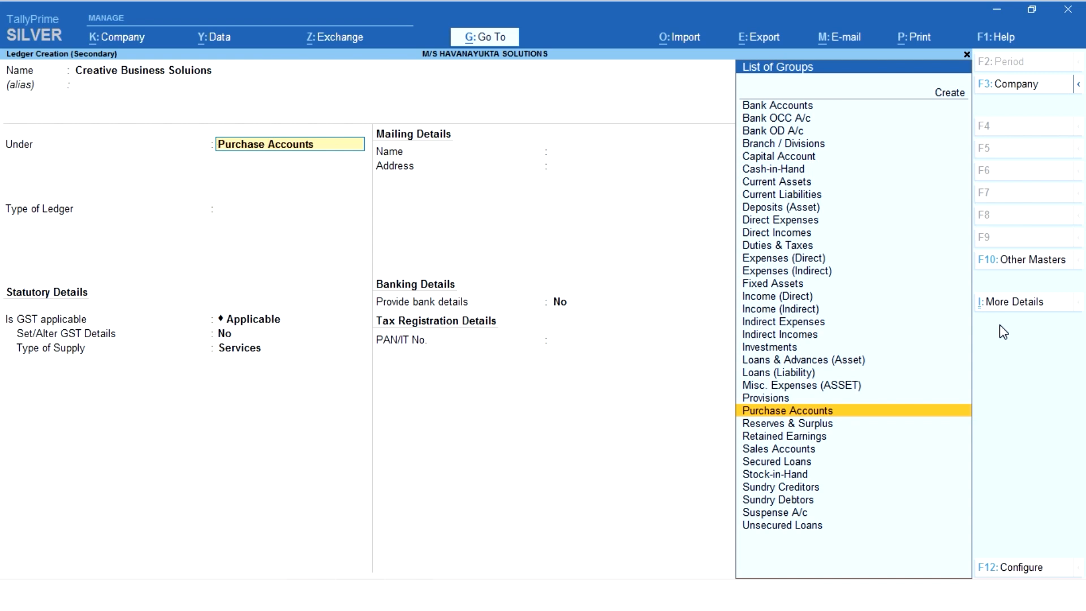
- Place the party ledger under Sundry Creditors, set bill-by-bill balances to No, and save it with the remaining defaults
{"action": "key", "text": "Down"}
{"action": "key", "text": "Down"}
{"action": "key", "text": "Down"}
{"action": "key", "text": "Down"}
{"action": "key", "text": "Down"}
{"action": "key", "text": "Down"}
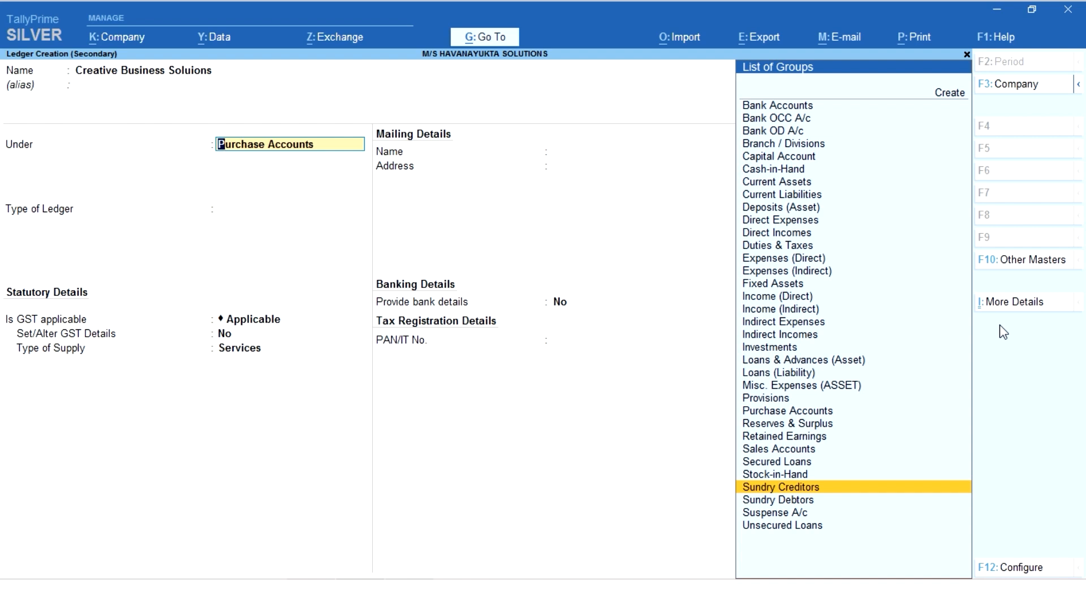
{"action": "key", "text": "Return"}
{"action": "type", "text": "n"}
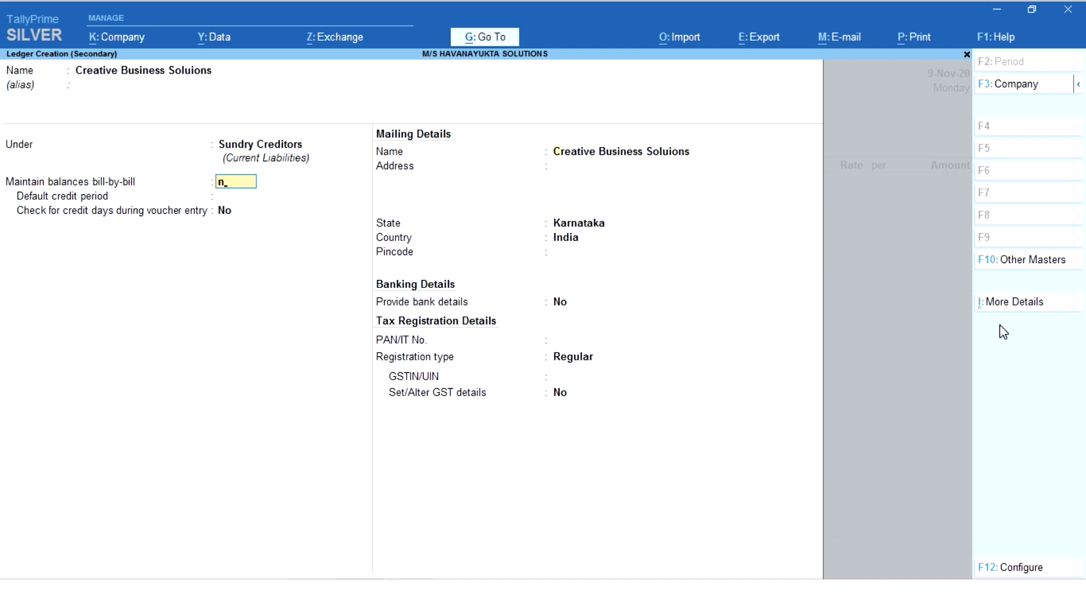
{"action": "key", "text": "Return"}
{"action": "key", "text": "Return"}
{"action": "key", "text": "ctrl"}
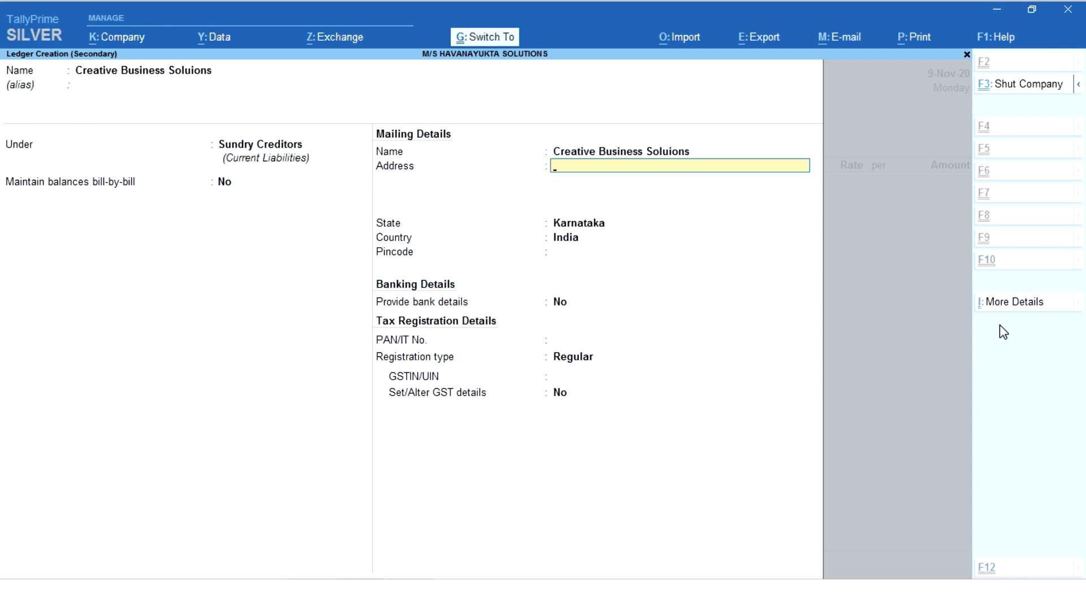
{"action": "key", "text": "ctrl+a"}
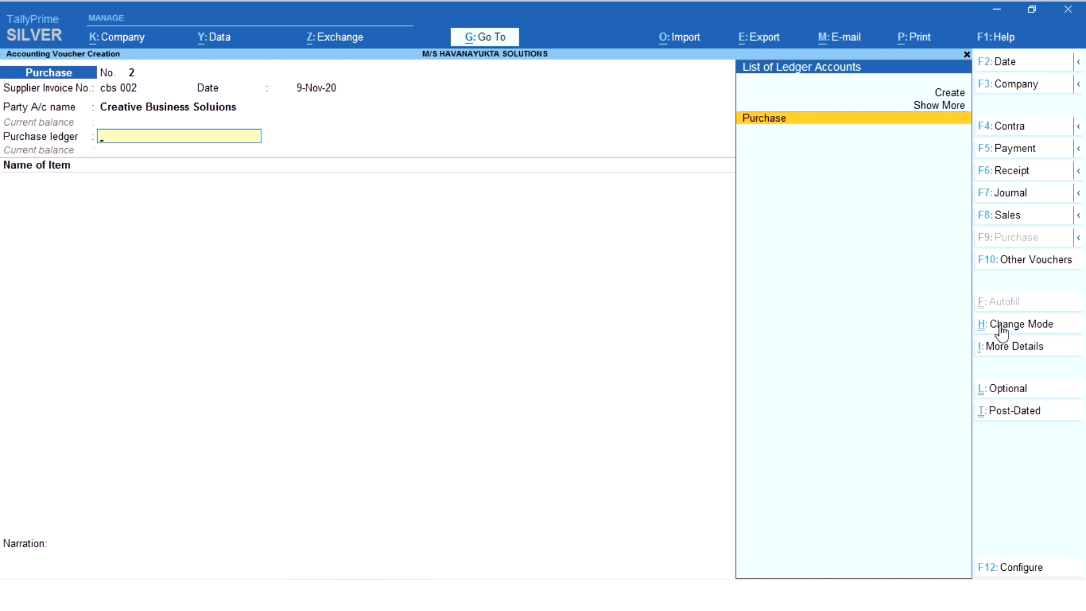
- Choose Purchase as the voucher's purchase ledger and start a new stock item named "Dell Computer"
{"action": "key", "text": "Return"}
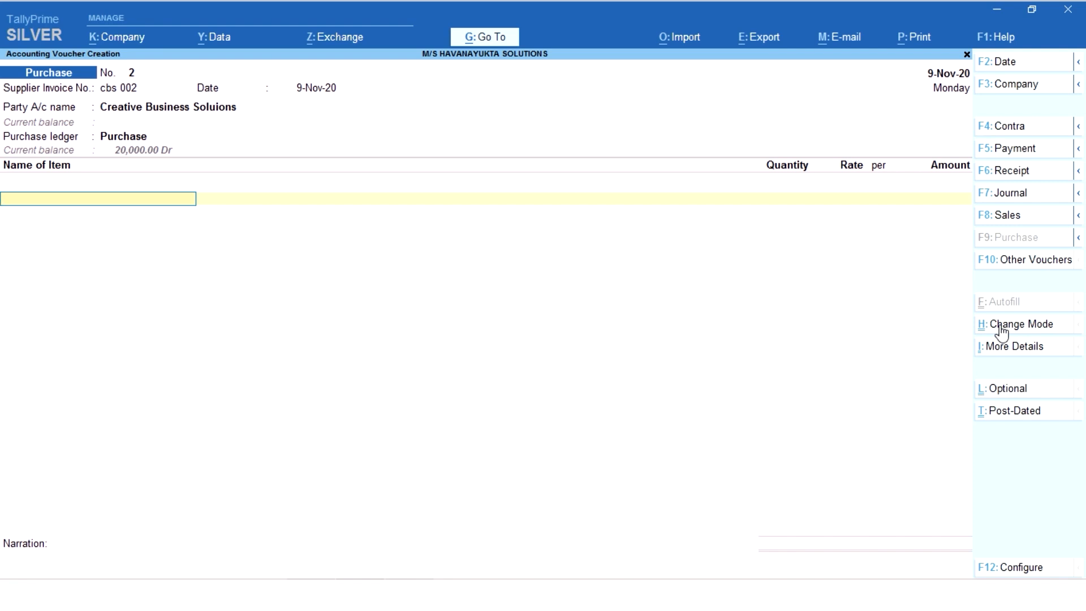
{"action": "key", "text": "space"}
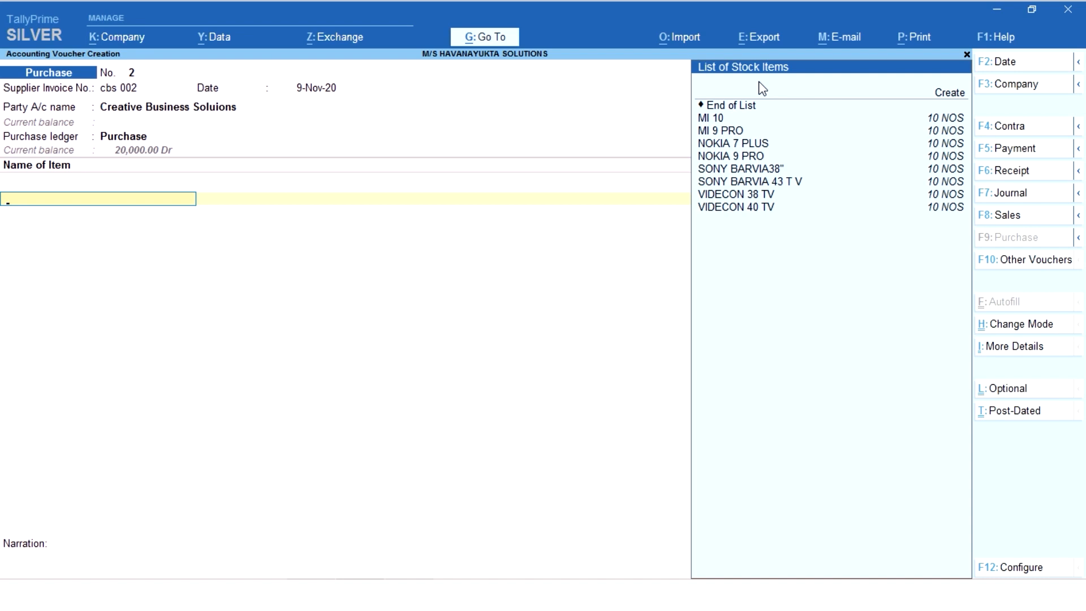
{"action": "left_click", "coordinate": [784, 97]}
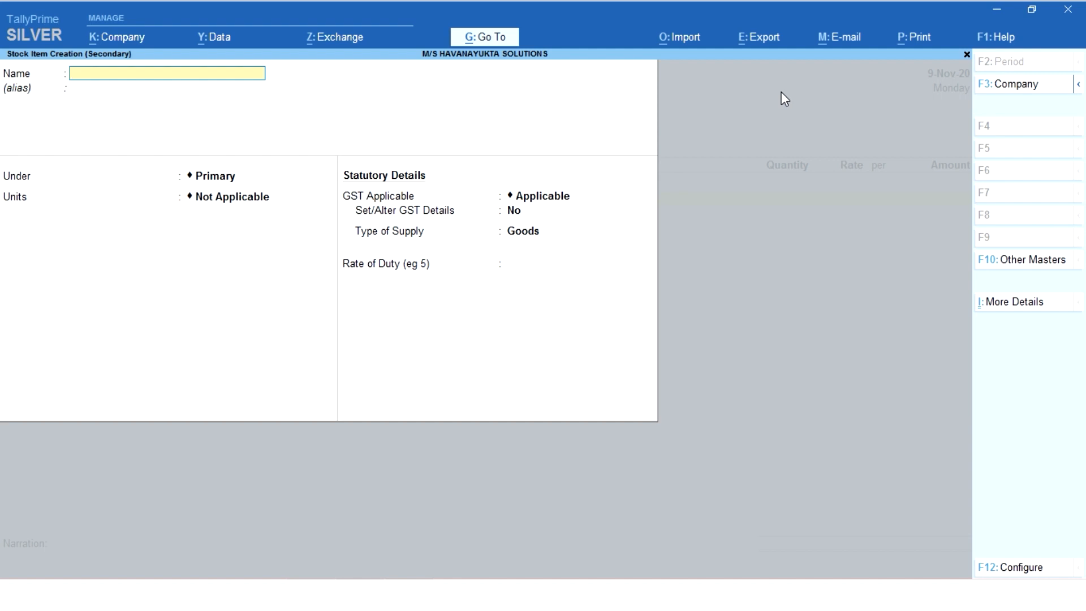
{"action": "type", "text": "Dell Computer"}
{"action": "key", "text": "Return"}
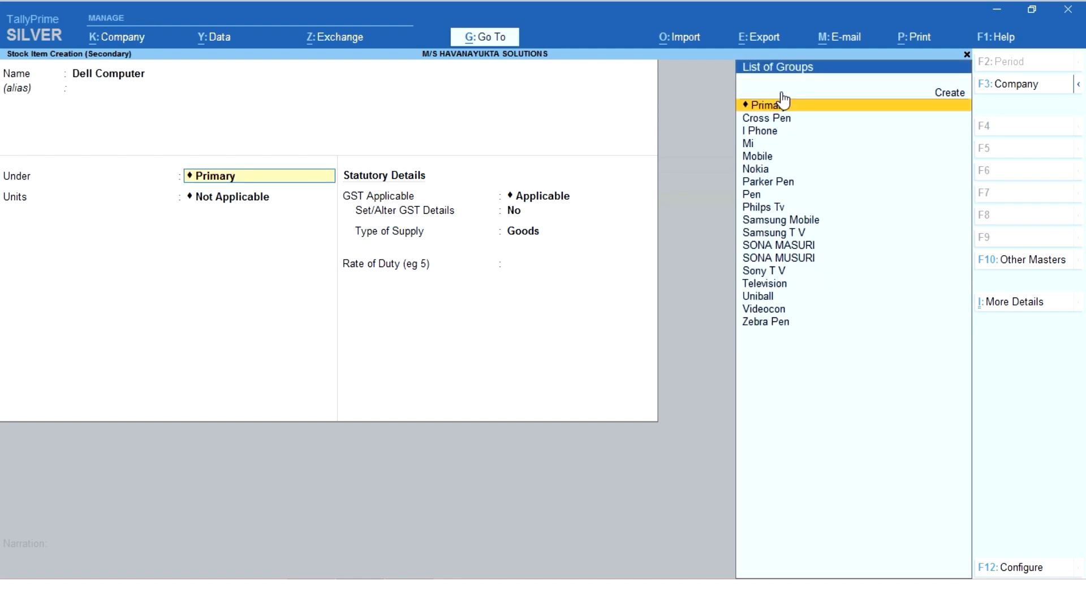
- Look through the stock groups and keep the Dell Computer item under Primary
{"action": "key", "text": "Down"}
{"action": "key", "text": "Down"}
{"action": "key", "text": "Down"}
{"action": "key", "text": "Down"}
{"action": "key", "text": "Down"}
{"action": "key", "text": "Down"}
{"action": "key", "text": "Down"}
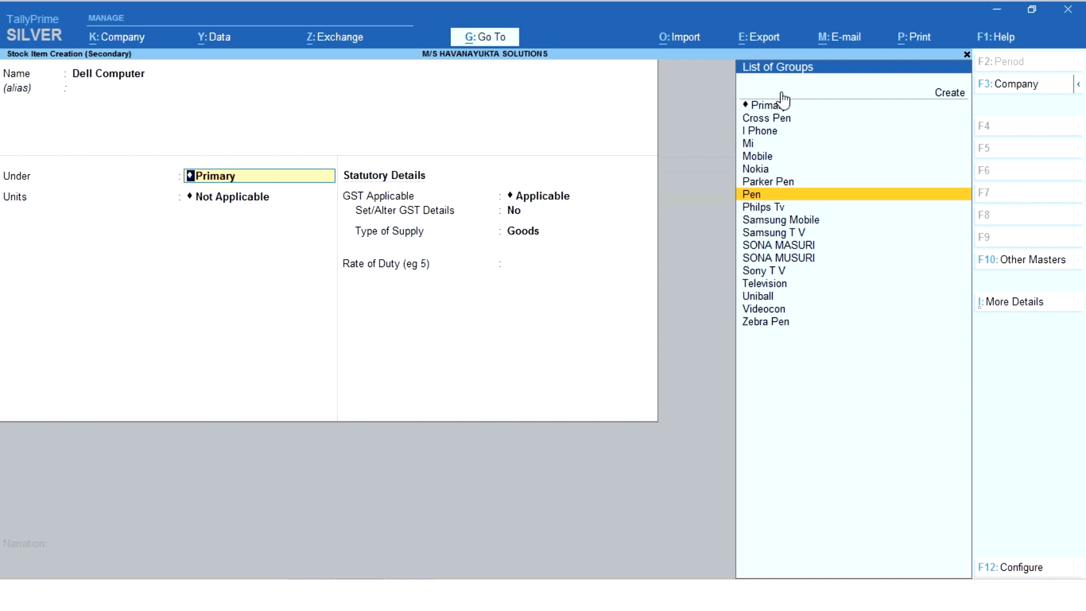
{"action": "key", "text": "Down"}
{"action": "key", "text": "Down"}
{"action": "key", "text": "Down"}
{"action": "key", "text": "Down"}
{"action": "key", "text": "Down"}
{"action": "key", "text": "Down"}
{"action": "key", "text": "Down"}
{"action": "key", "text": "Down"}
{"action": "key", "text": "Down"}
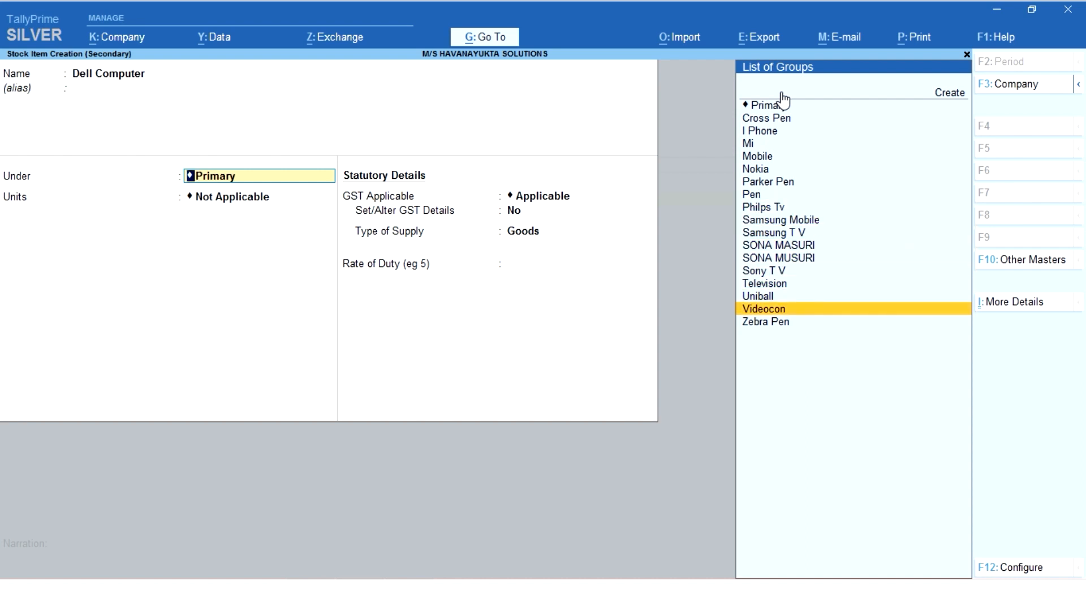
{"action": "key", "text": "Up"}
{"action": "key", "text": "Up"}
{"action": "key", "text": "Up"}
{"action": "key", "text": "Up"}
{"action": "key", "text": "Up"}
{"action": "key", "text": "Up"}
{"action": "key", "text": "Up"}
{"action": "key", "text": "Up"}
{"action": "key", "text": "Up"}
{"action": "key", "text": "Up"}
{"action": "key", "text": "Up"}
{"action": "key", "text": "Up"}
{"action": "key", "text": "Up"}
{"action": "key", "text": "Up"}
{"action": "key", "text": "Up"}
{"action": "key", "text": "Up"}
{"action": "key", "text": "Up"}
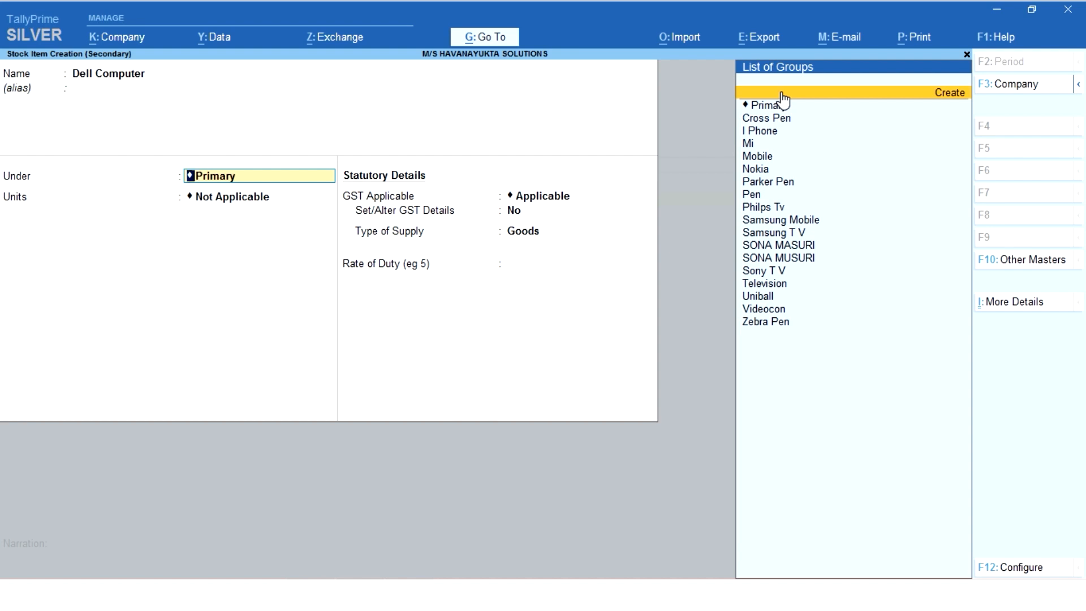
{"action": "key", "text": "Down"}
{"action": "key", "text": "Return"}
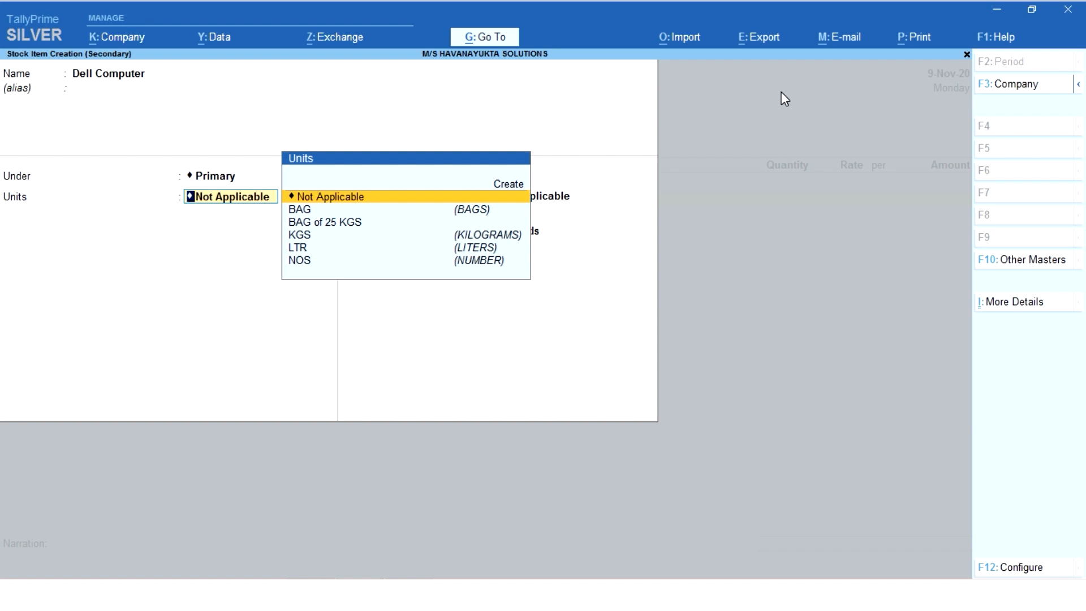
- Set the Dell Computer item's unit to NOS and save it with the default costing and GST details
{"action": "key", "text": "Down"}
{"action": "key", "text": "Down"}
{"action": "key", "text": "Down"}
{"action": "key", "text": "Down"}
{"action": "key", "text": "Down"}
{"action": "key", "text": "Return"}
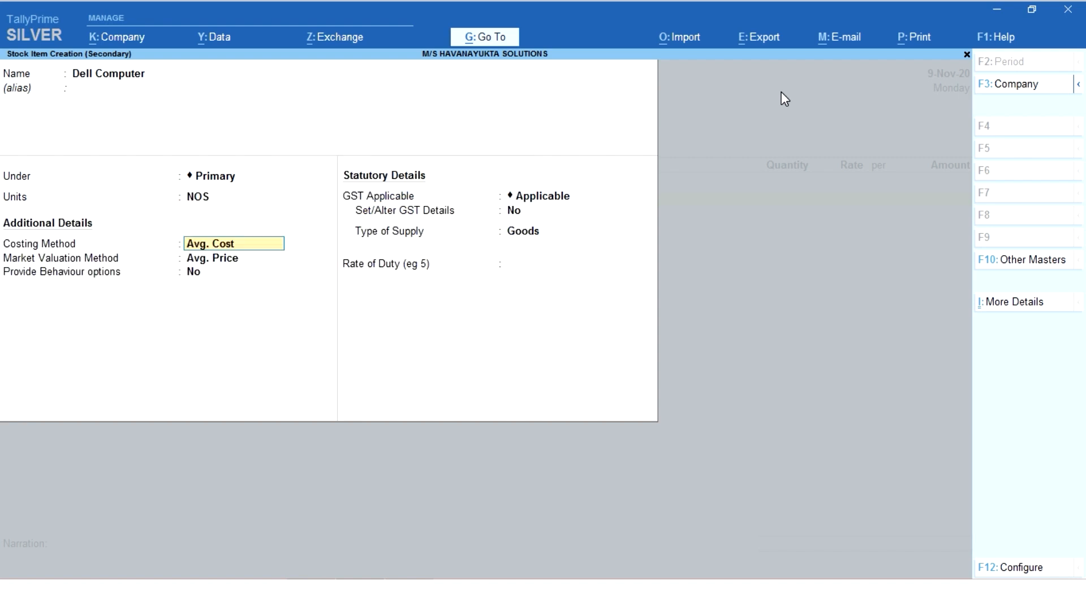
{"action": "key", "text": "Return"}
{"action": "key", "text": "Return"}
{"action": "key", "text": "Return"}
{"action": "key", "text": "Return"}
{"action": "key", "text": "Return"}
{"action": "key", "text": "Return"}
{"action": "key", "text": "Return"}
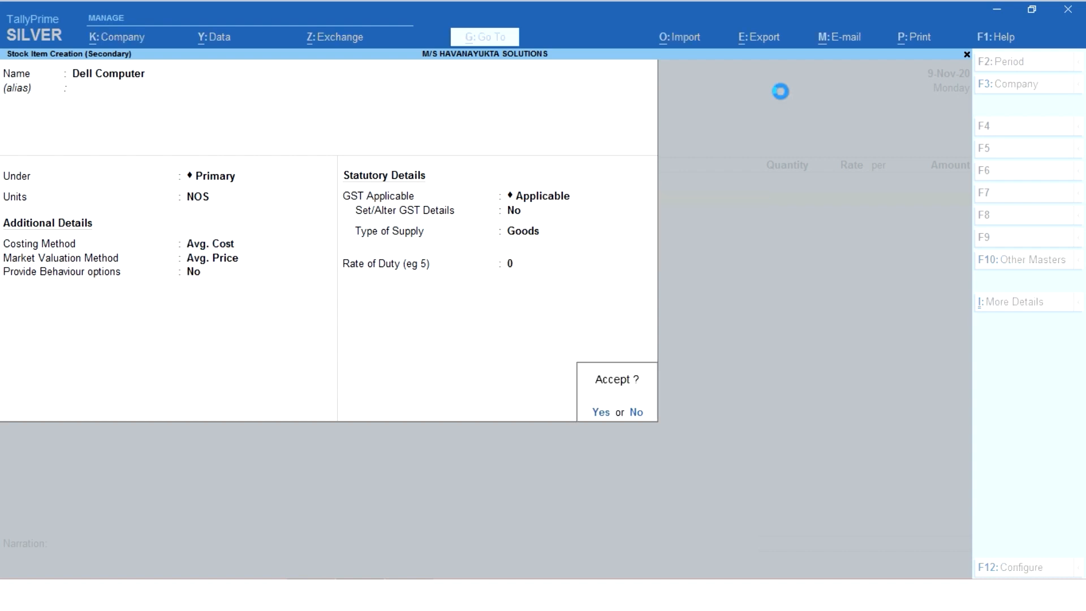
{"action": "key", "text": "Return"}
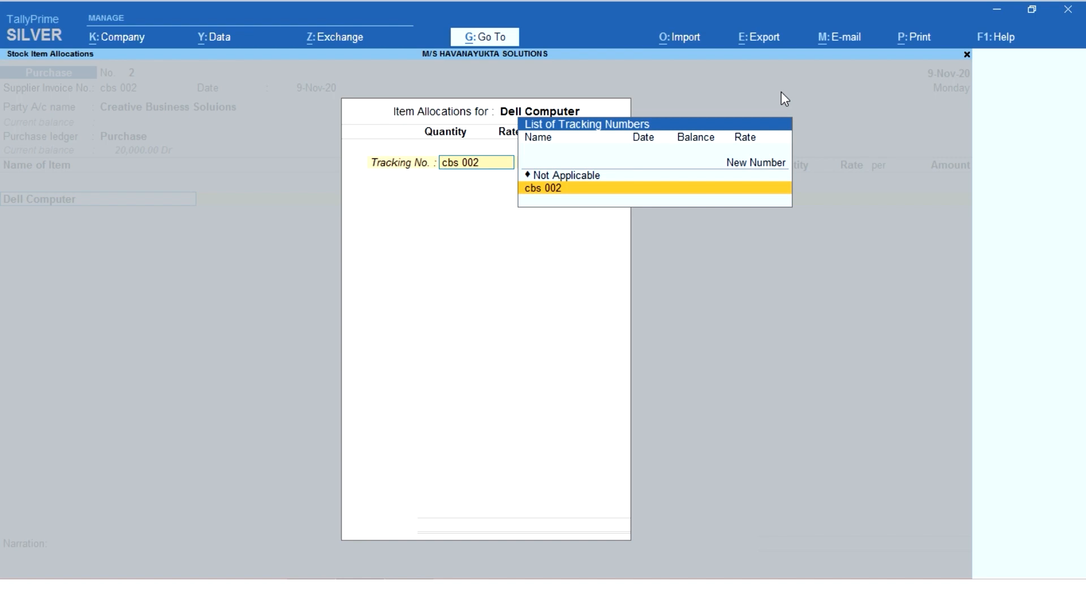
- Set the tracking number in the Dell Computer item allocations to Not Applicable
{"action": "key", "text": "Up"}
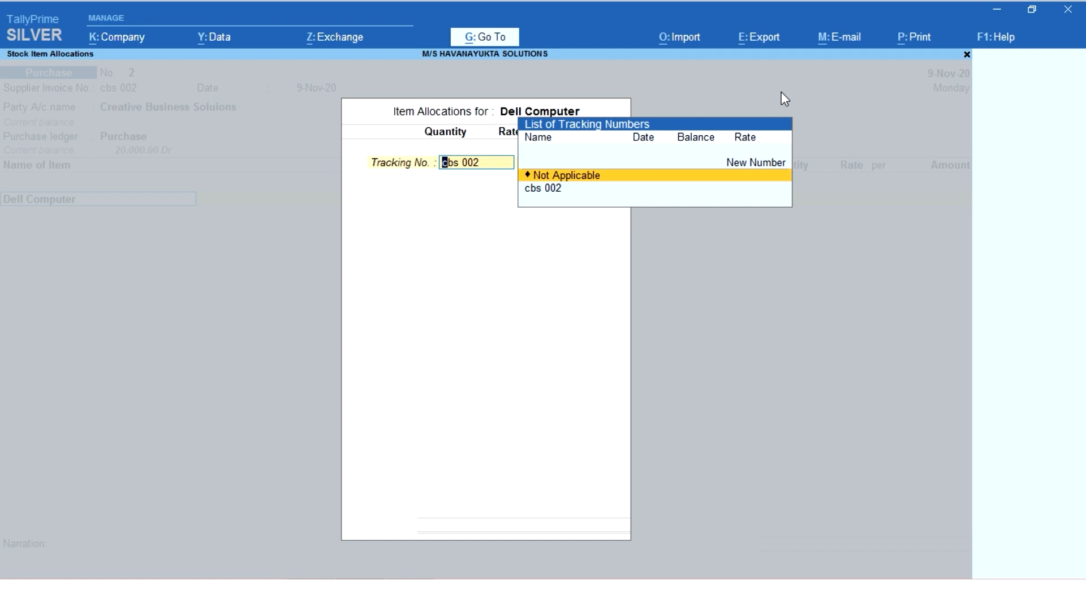
{"action": "key", "text": "Return"}
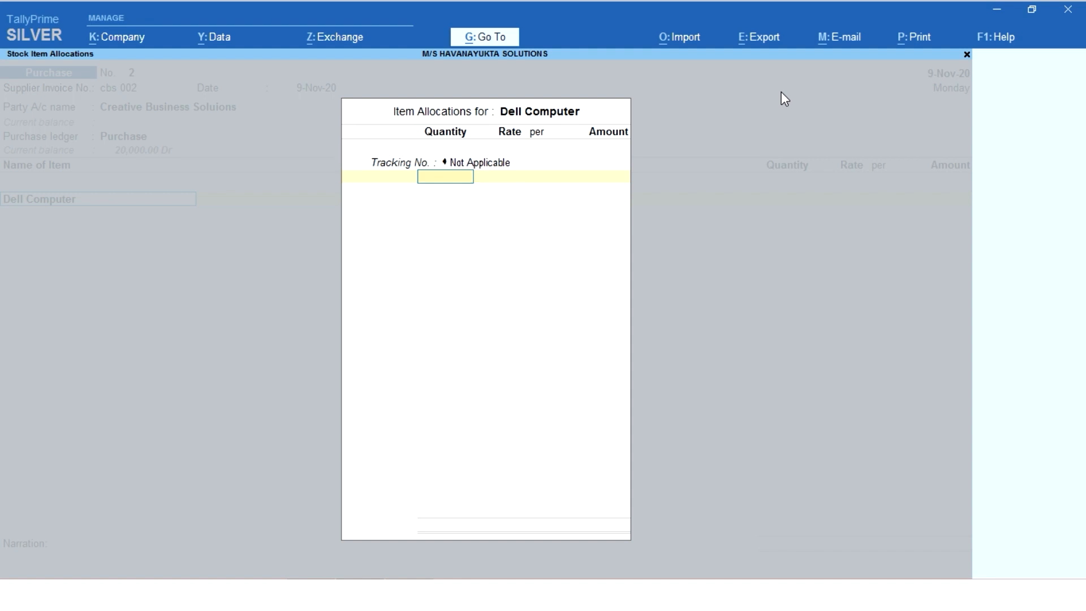
{"action": "key", "text": "Escape"}
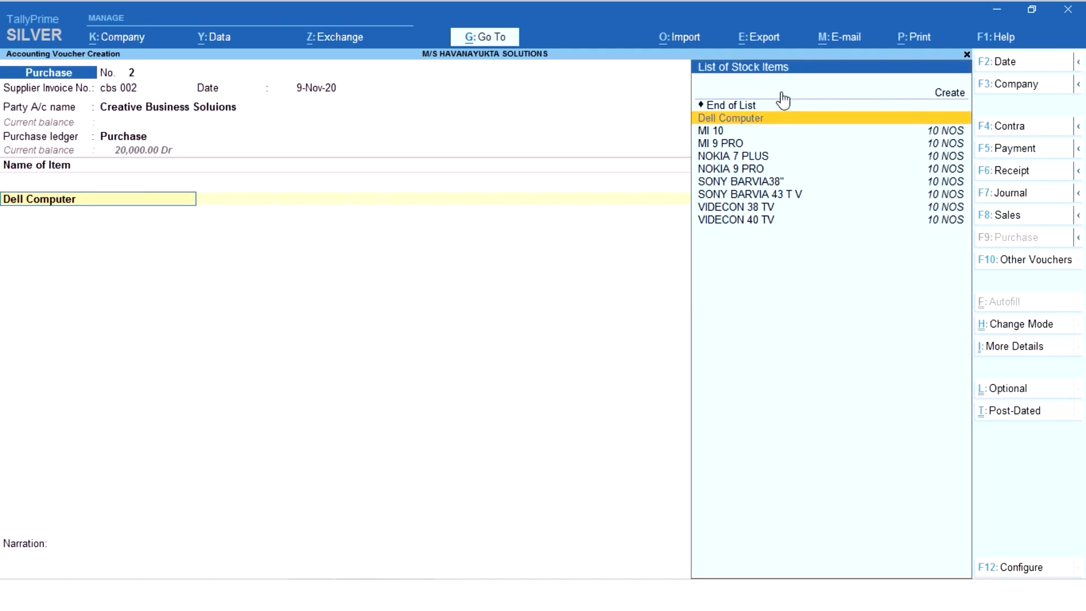
{"action": "key", "text": "Return"}
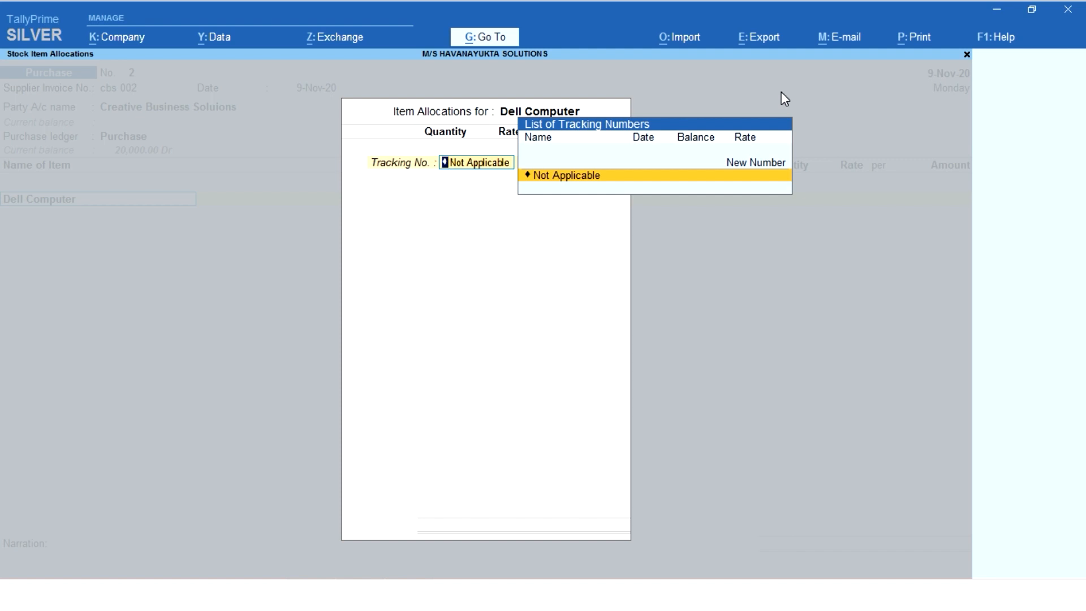
{"action": "key", "text": "Return"}
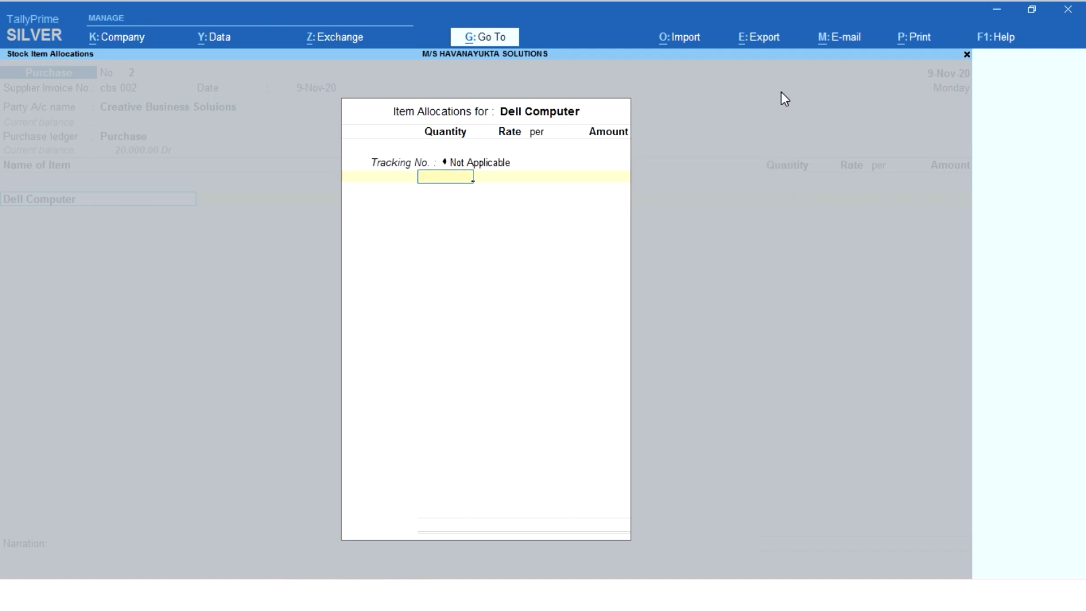
- Allocate 100 NOS of Dell Computer at a rate of 30000 per NOS and accept the item line
{"action": "type", "text": "100"}
{"action": "key", "text": "Return"}
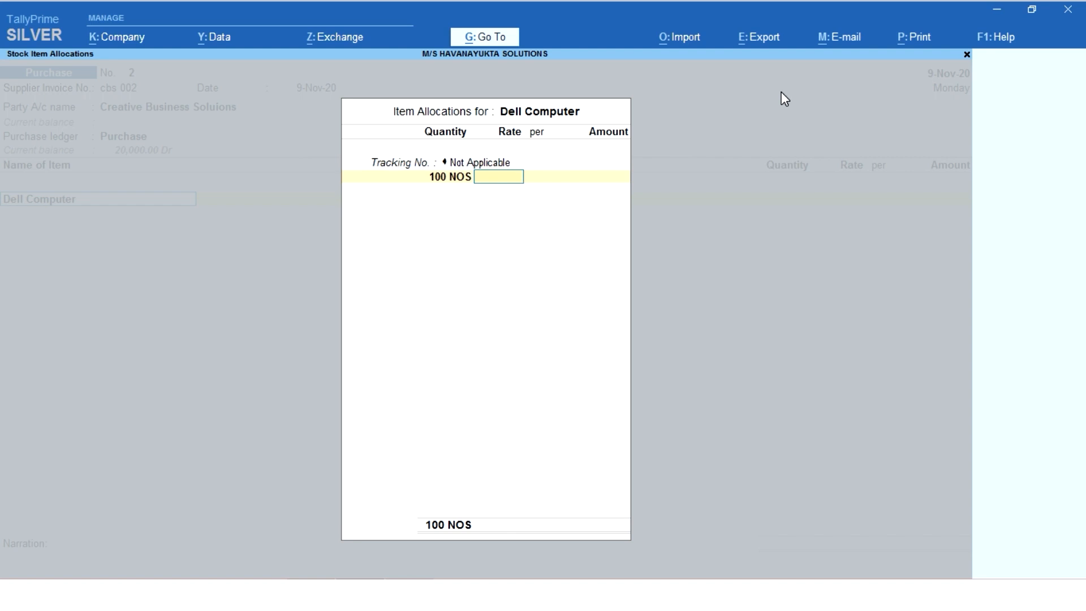
{"action": "type", "text": "30000"}
{"action": "key", "text": "Return"}
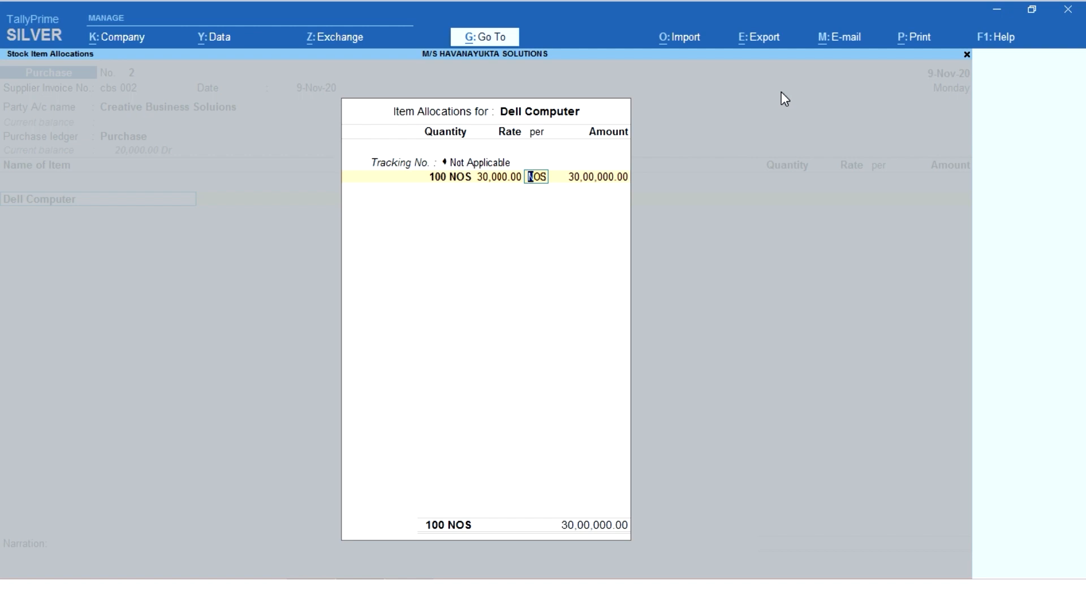
{"action": "key", "text": "Return"}
{"action": "key", "text": "Return"}
{"action": "key", "text": "Return"}
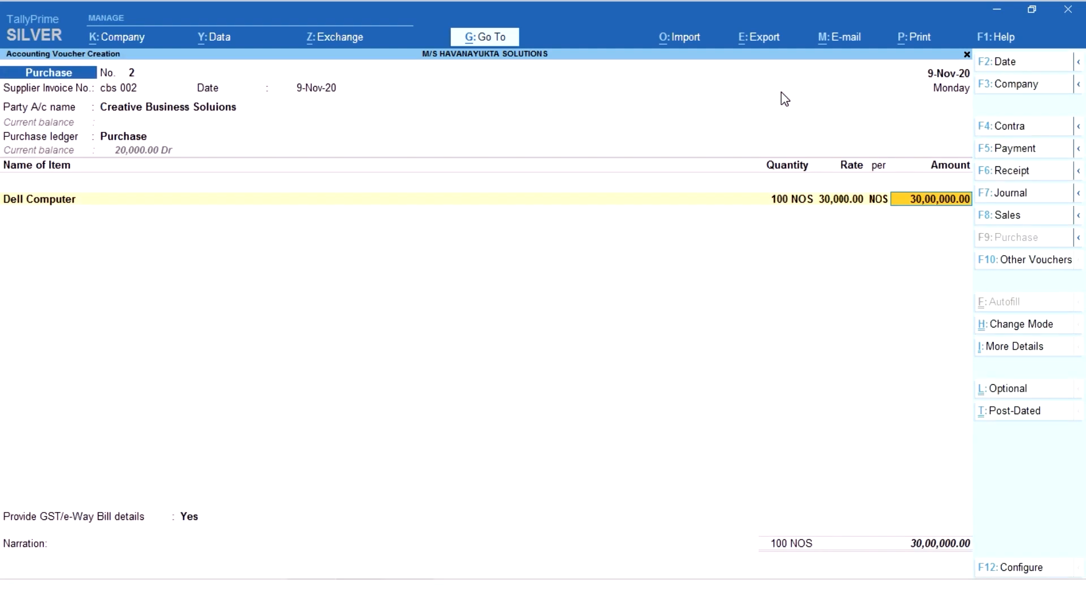
{"action": "key", "text": "Return"}
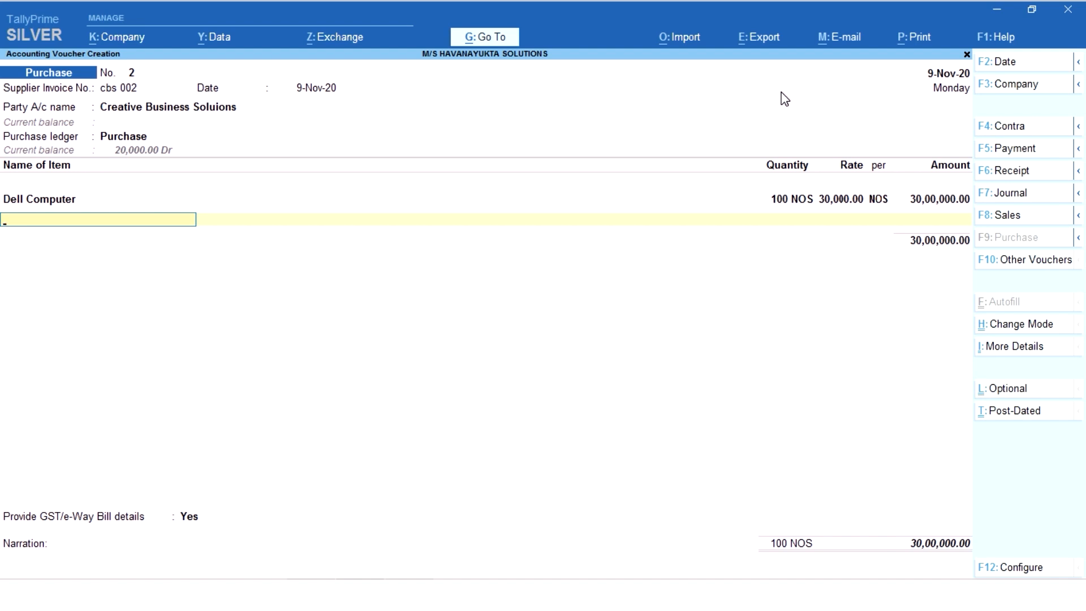
- Start another new stock item named "Hp Computer" on the next item line, keeping it under Primary
{"action": "key", "text": "space"}
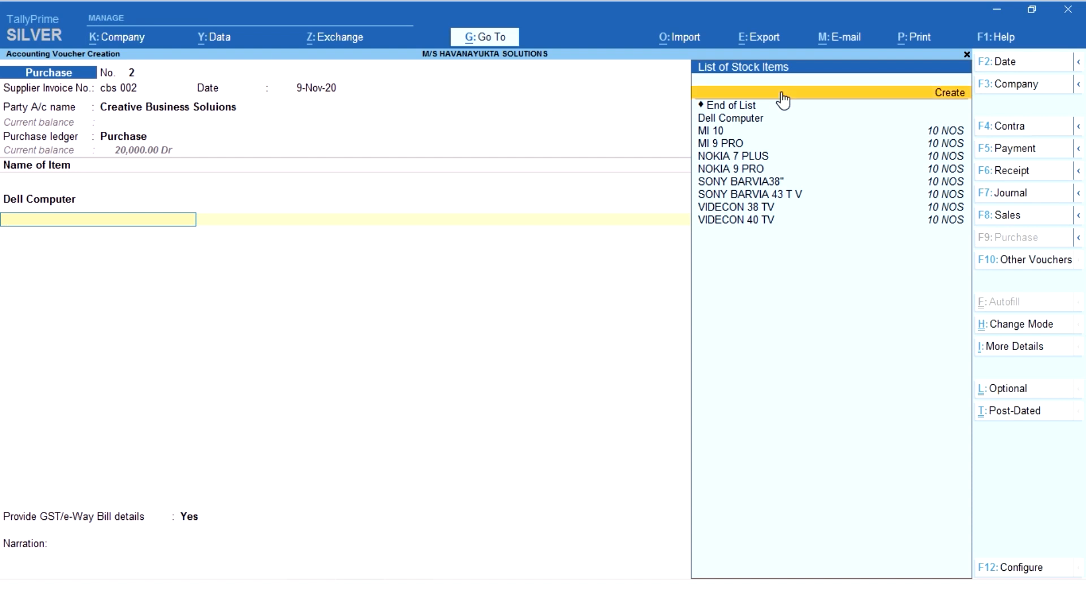
{"action": "left_click", "coordinate": [782, 100]}
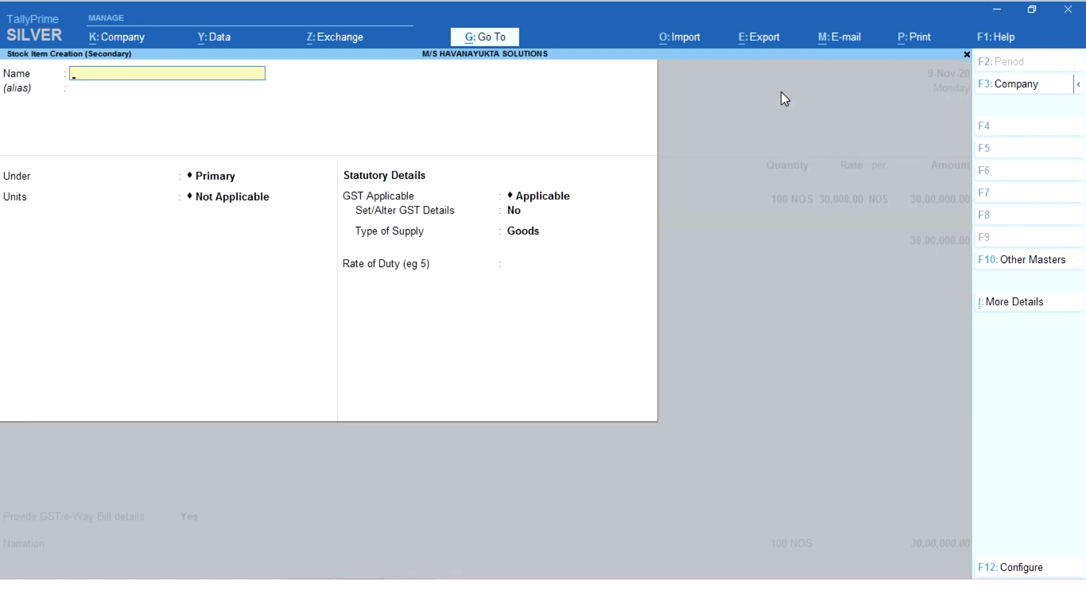
{"action": "type", "text": "Hp Computer"}
{"action": "key", "text": "Return"}
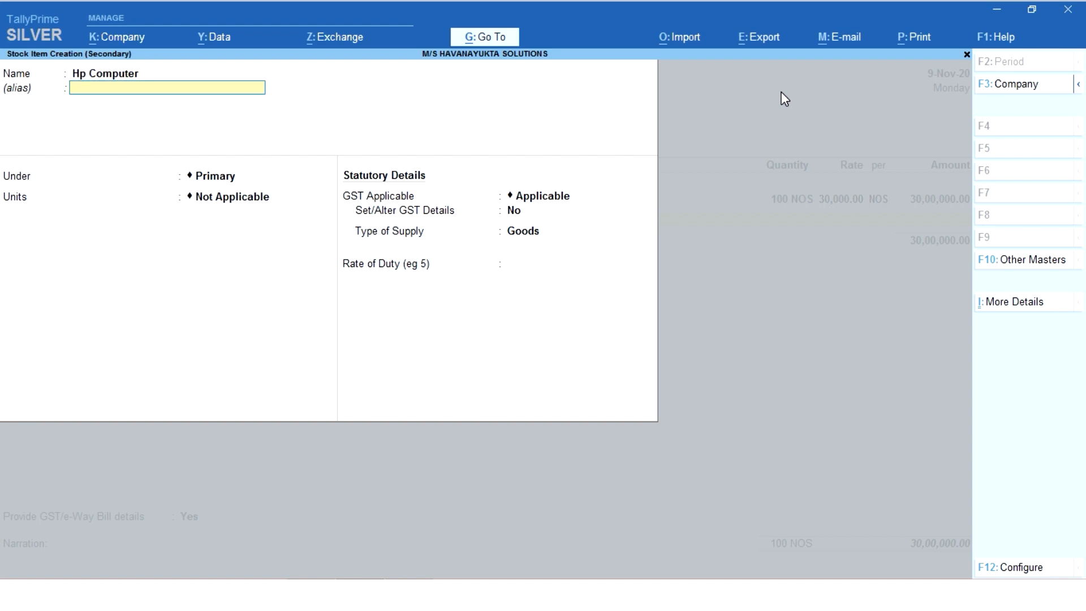
{"action": "key", "text": "Return"}
- Set the Hp Computer item's unit to NOS and save it with the remaining defaults
{"action": "key", "text": "Return"}
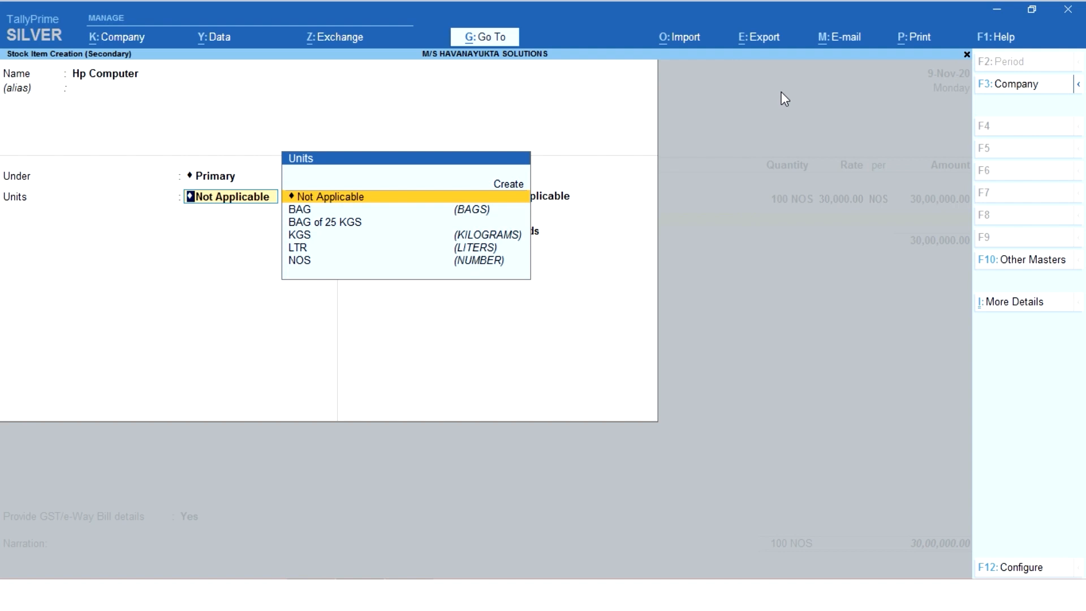
{"action": "key", "text": "Down"}
{"action": "key", "text": "Down"}
{"action": "key", "text": "Down"}
{"action": "key", "text": "Down"}
{"action": "key", "text": "Down"}
{"action": "key", "text": "Return"}
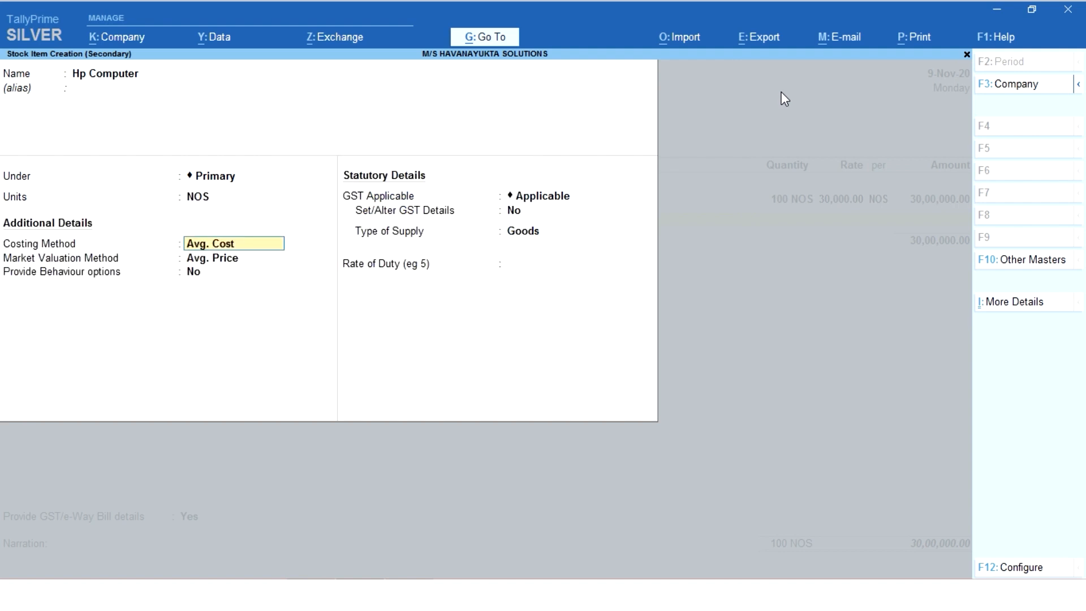
{"action": "key", "text": "ctrl"}
{"action": "key", "text": "ctrl+a"}
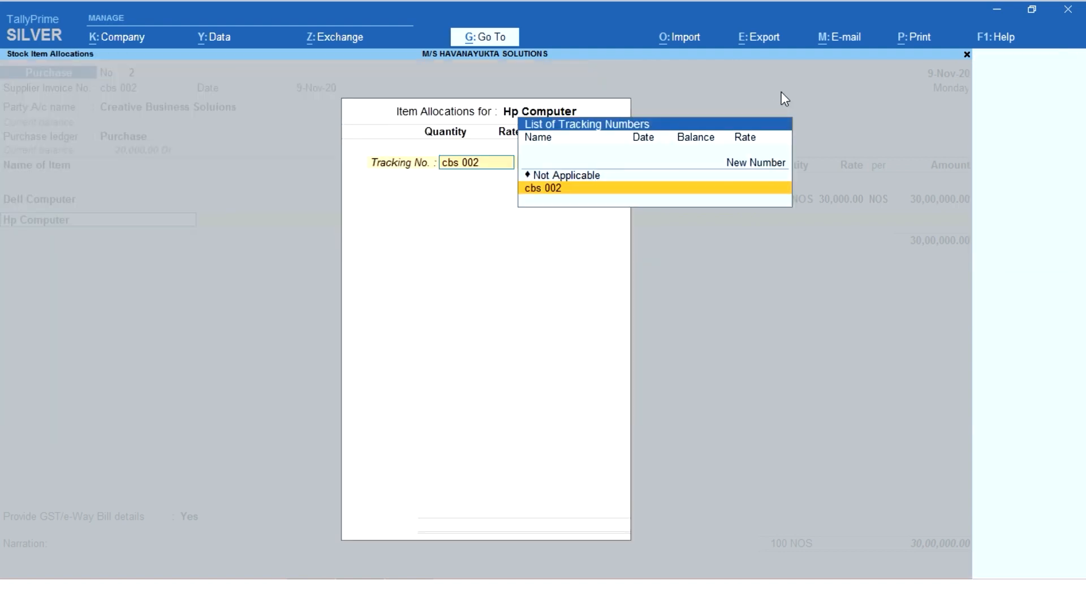
- Allocate 100 NOS of Hp Computer at a rate of 35000 per NOS, with the tracking number set to Not Applicable
{"action": "key", "text": "Up"}
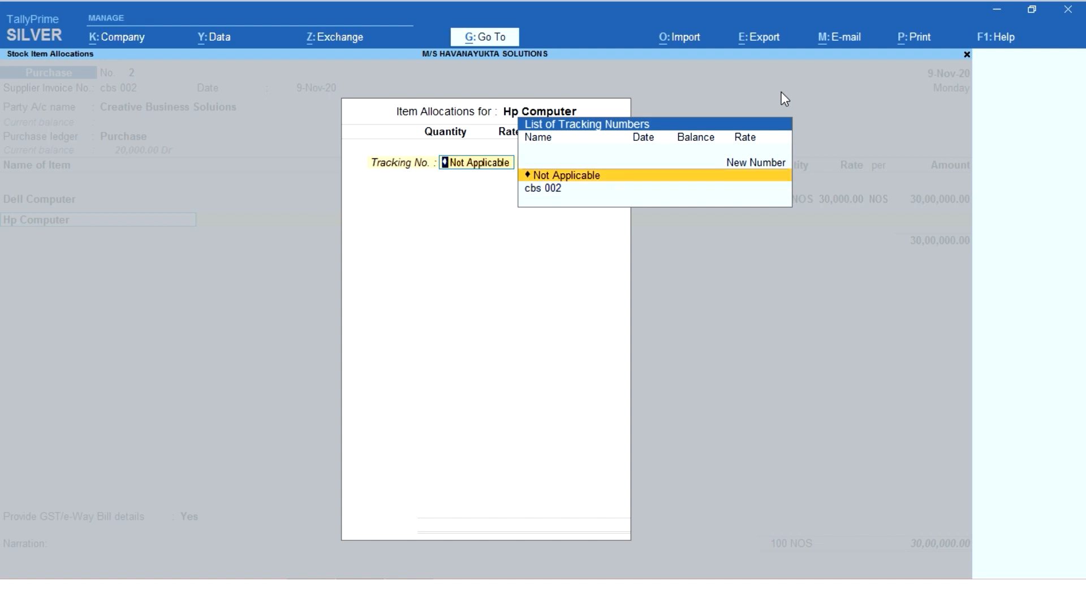
{"action": "key", "text": "Return"}
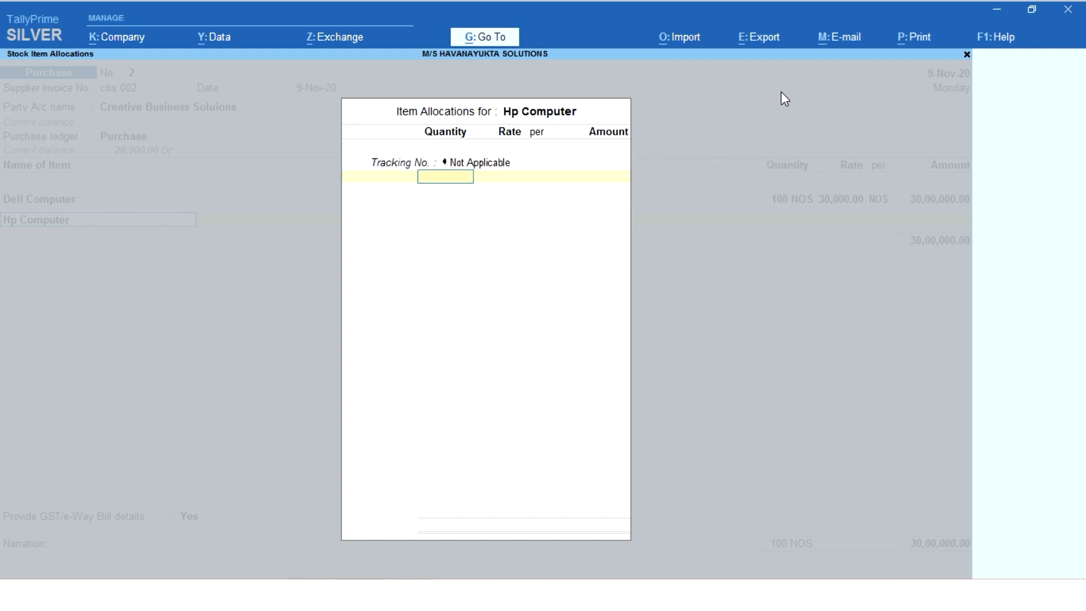
{"action": "type", "text": "100"}
{"action": "key", "text": "Return"}
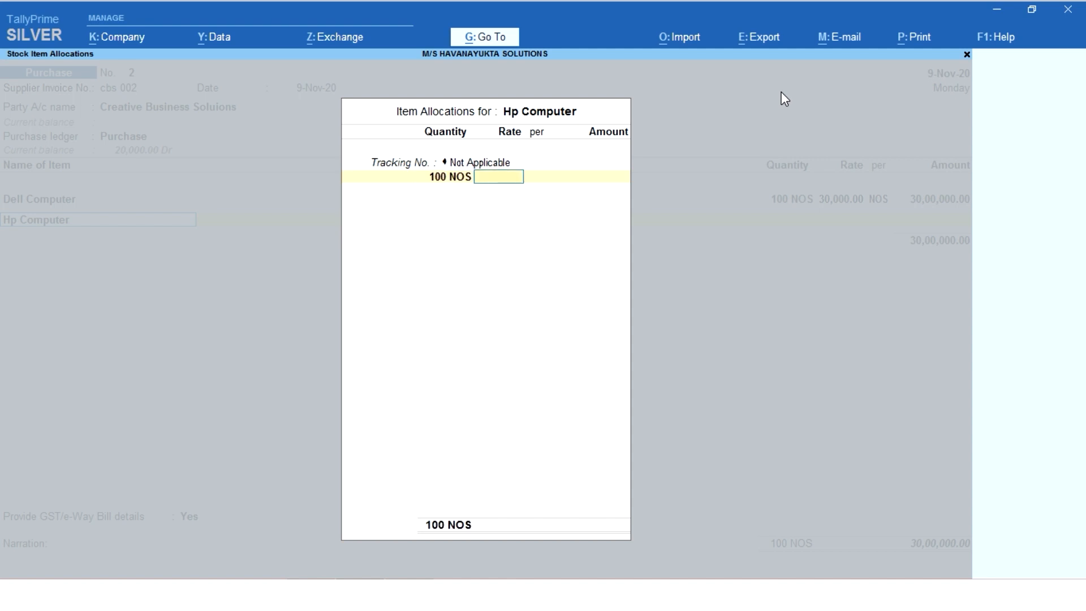
{"action": "type", "text": "35000"}
{"action": "key", "text": "Return"}
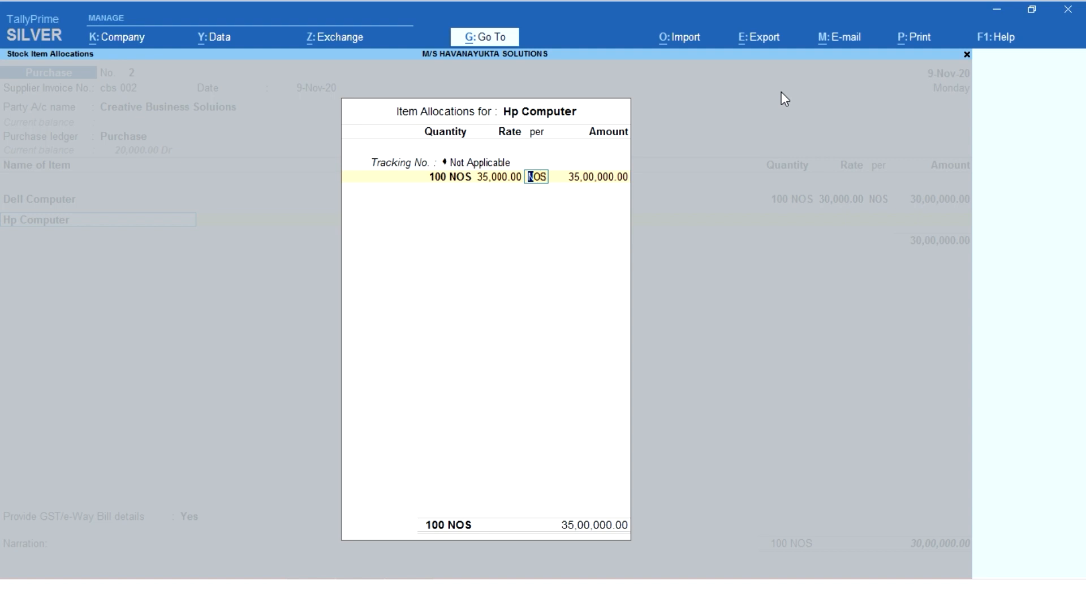
{"action": "key", "text": "Return"}
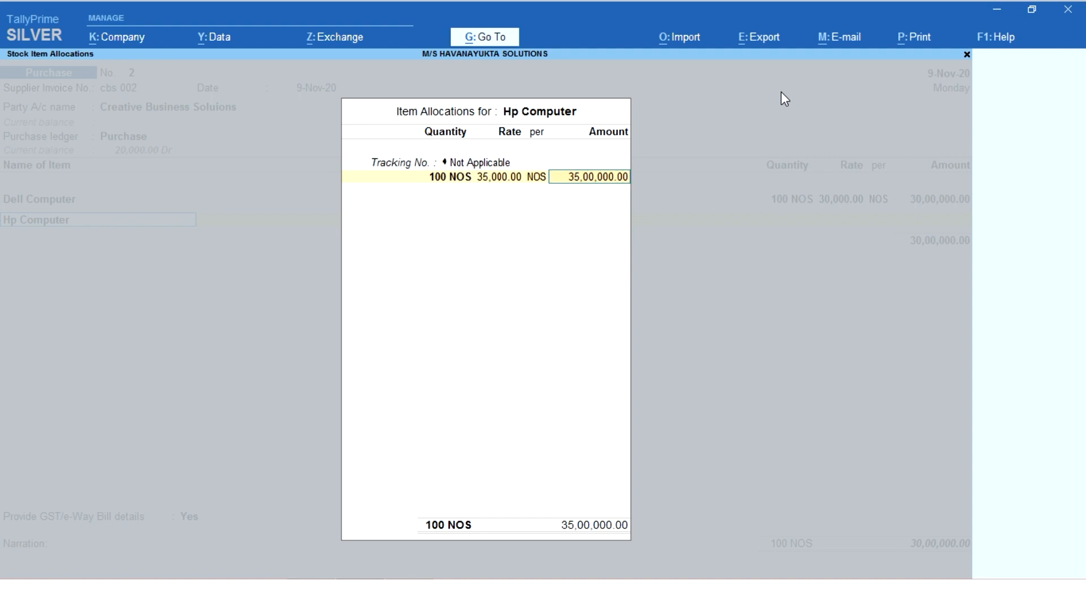
{"action": "key", "text": "Return"}
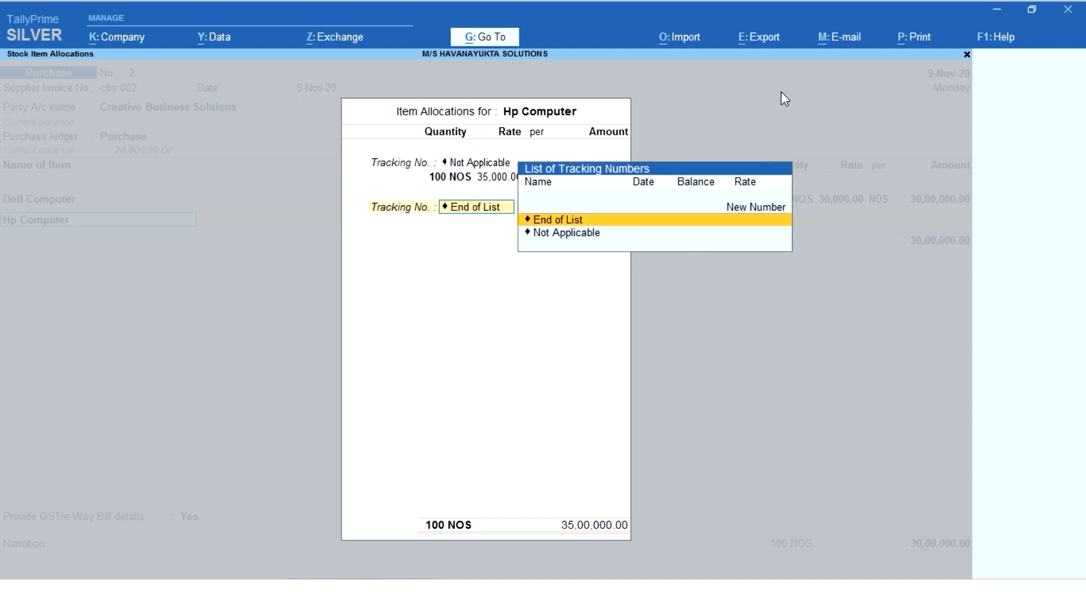
{"action": "key", "text": "Return"}
{"action": "key", "text": "Return"}
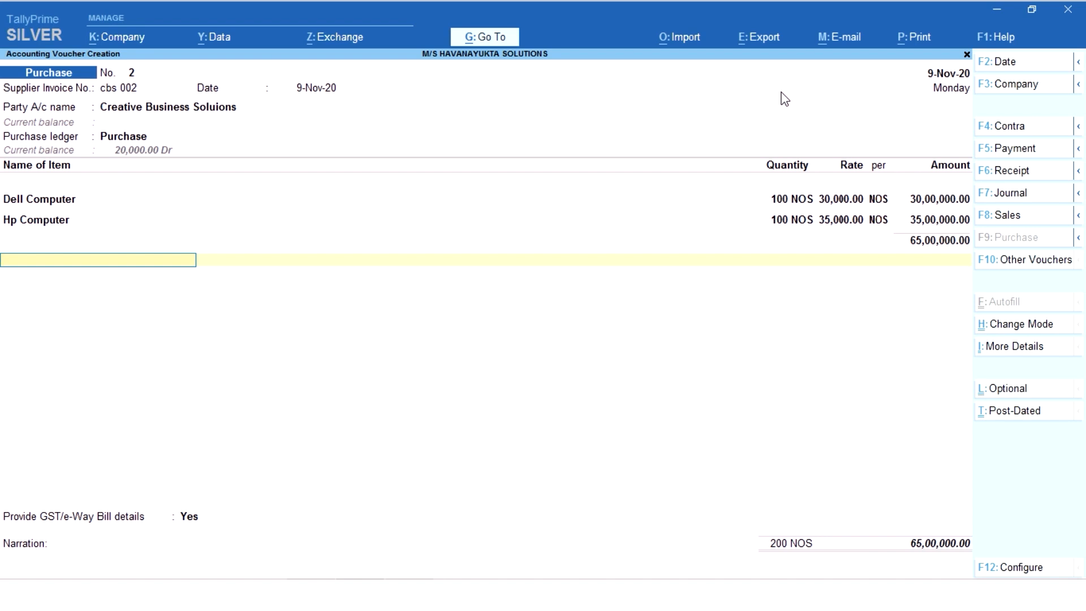
- End the item list and set Provide GST/e-Way Bill details to No for the purchase voucher
{"action": "key", "text": "Return"}
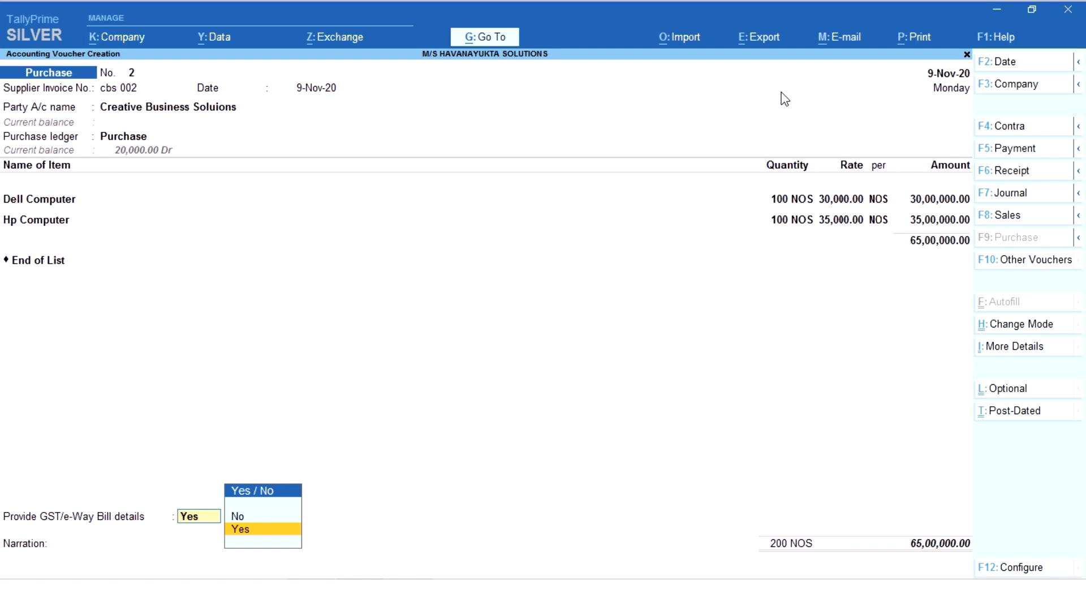
{"action": "key", "text": "Up"}
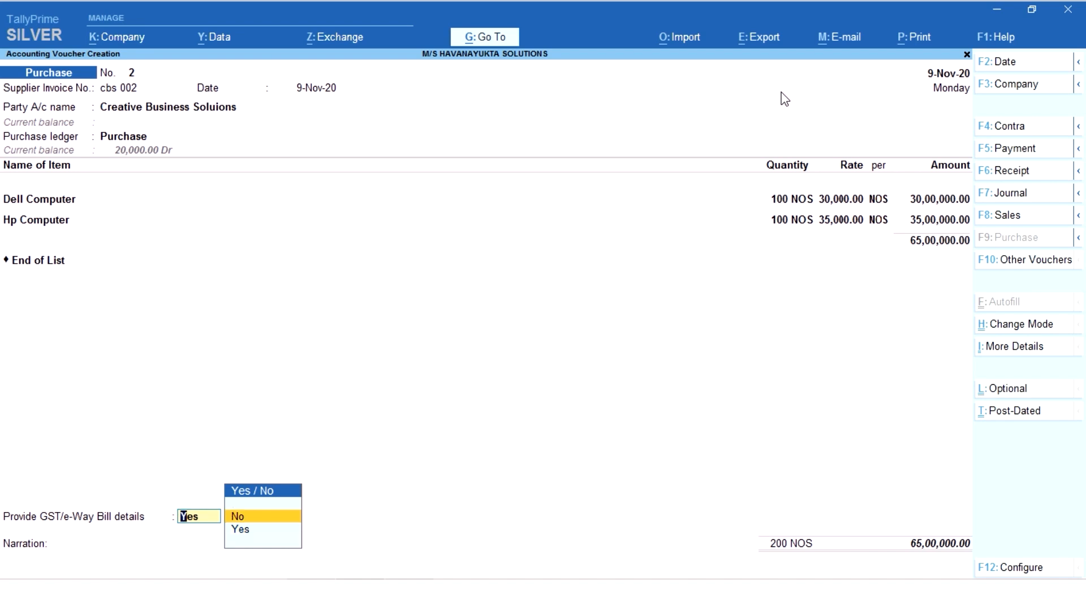
{"action": "key", "text": "Return"}
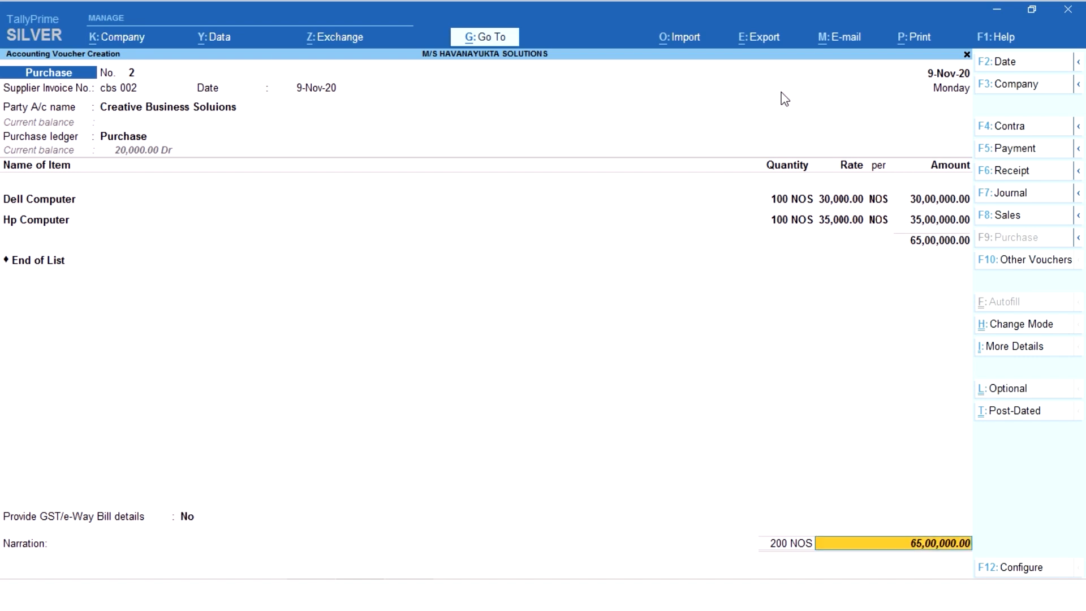
{"action": "key", "text": "Return"}
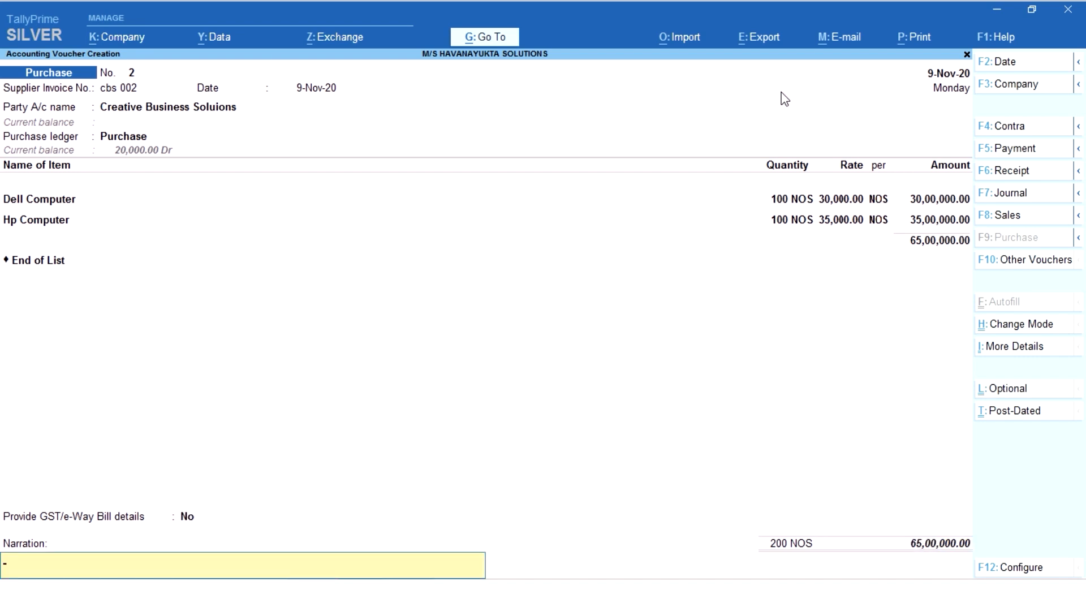
- Enter the narration "being goods purchases on credit basic with cbs" and accept the purchase voucher
{"action": "type", "text": "being goods purchases on cr"}
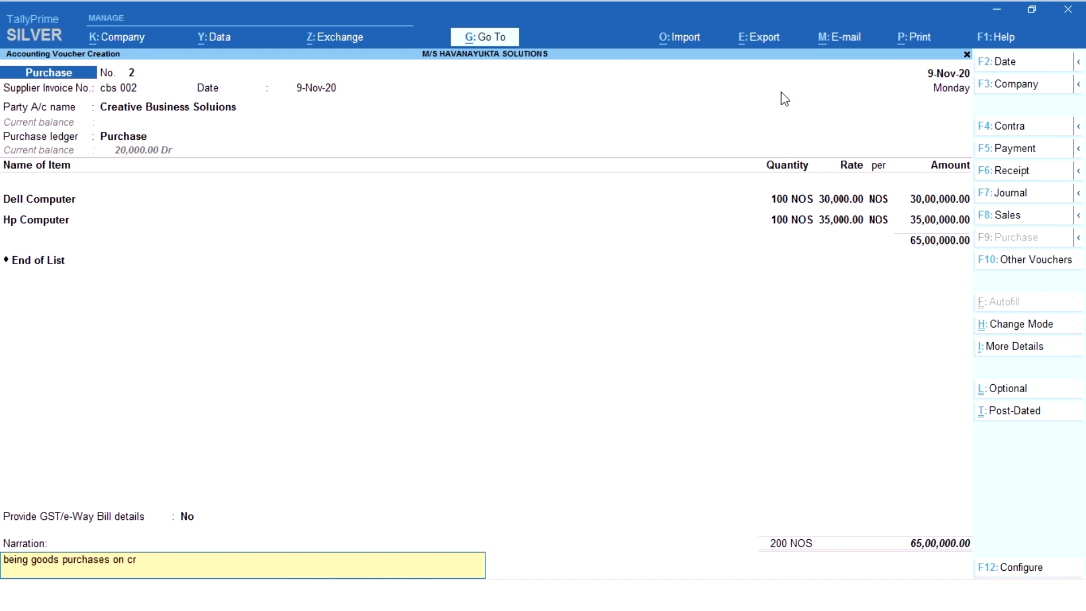
{"action": "type", "text": "edit basic with cbs"}
{"action": "key", "text": "Return"}
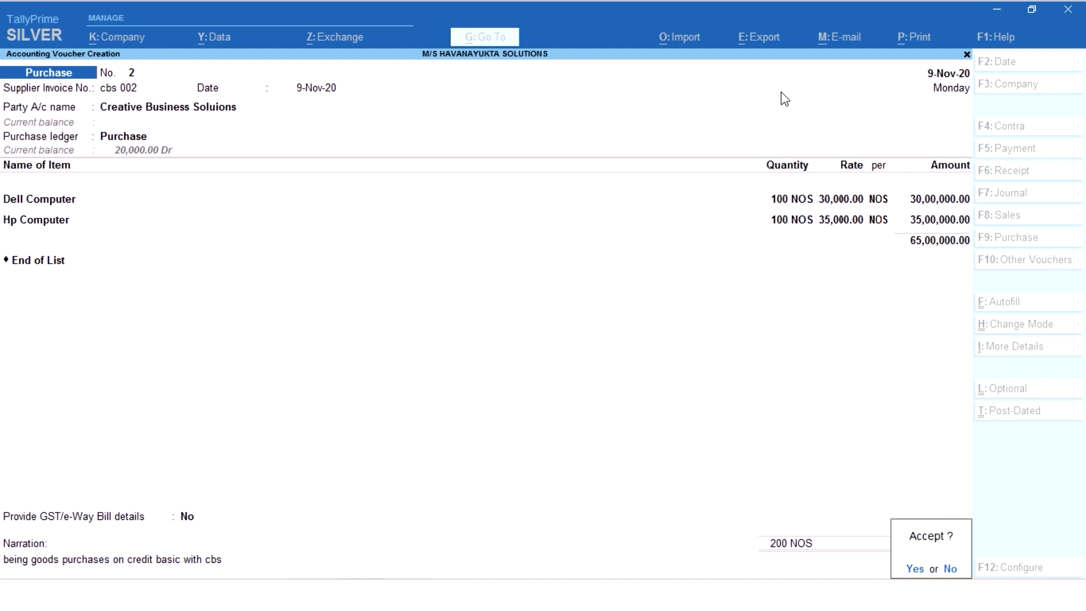
{"action": "key", "text": "Return"}
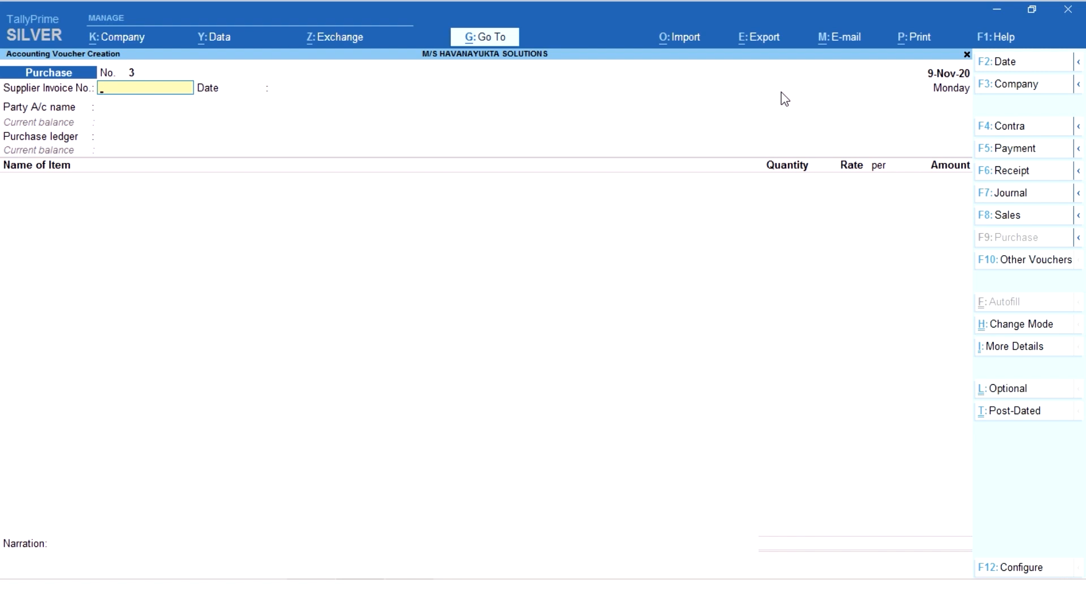
- Reopen the previously saved purchase voucher to review its ledger balances, and save it without changes
{"action": "key", "text": "Page_Up"}
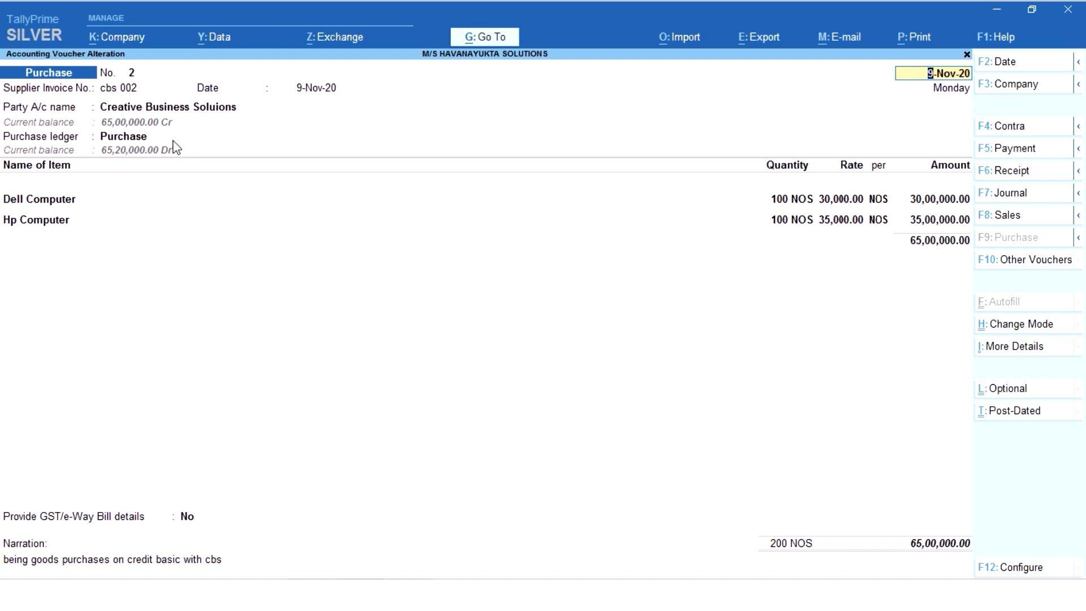
{"action": "key", "text": "ctrl+a"}
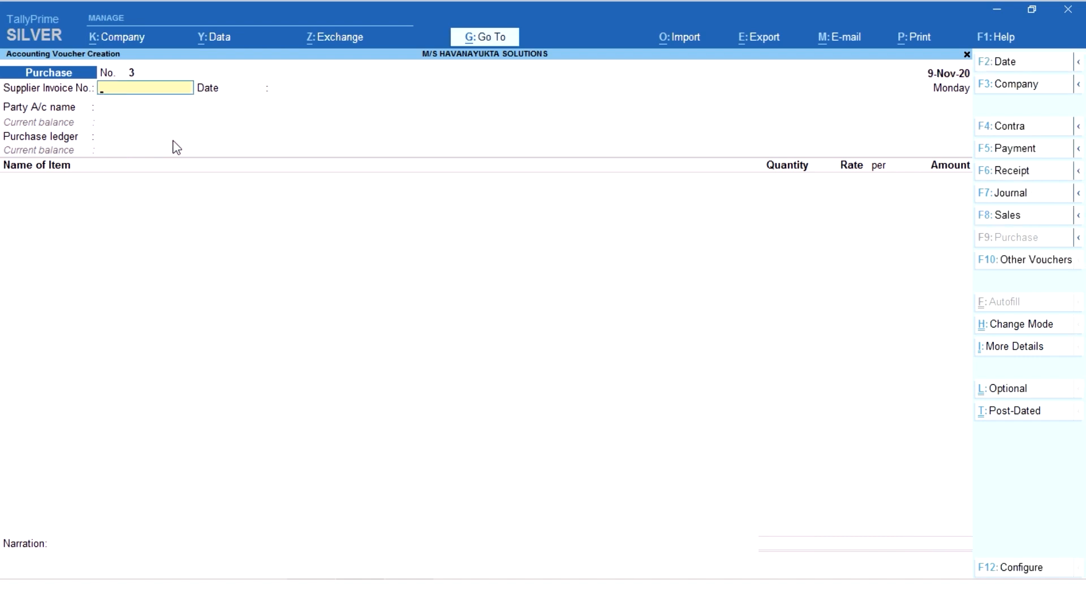
- Change the new purchase voucher's mode to Accounting Invoice
{"action": "key", "text": "ctrl"}
{"action": "left_click", "coordinate": [1034, 327]}
{"action": "key", "text": "Down"}
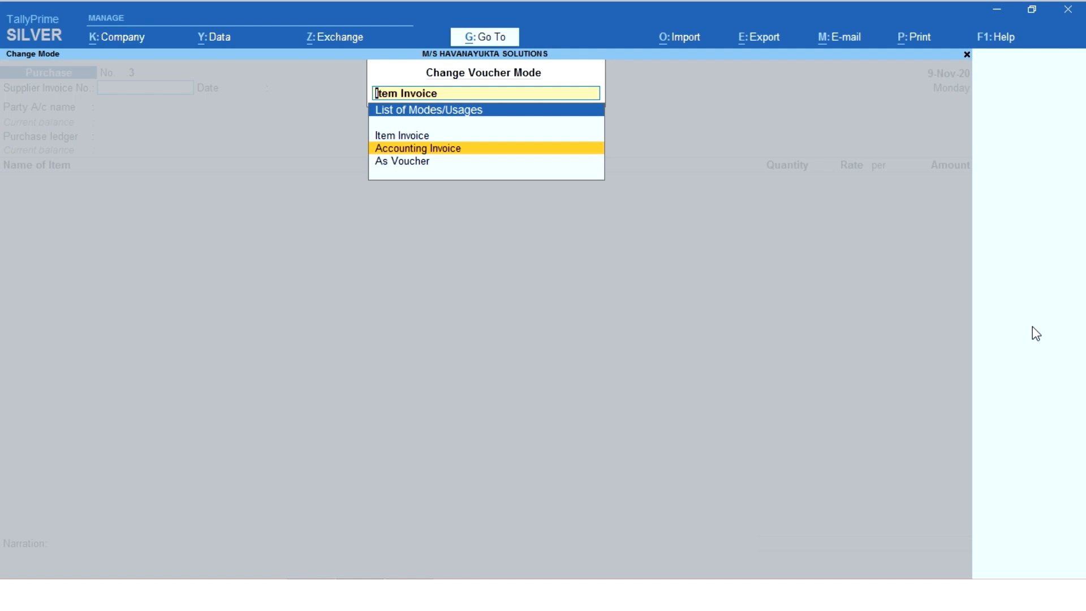
{"action": "key", "text": "Return"}
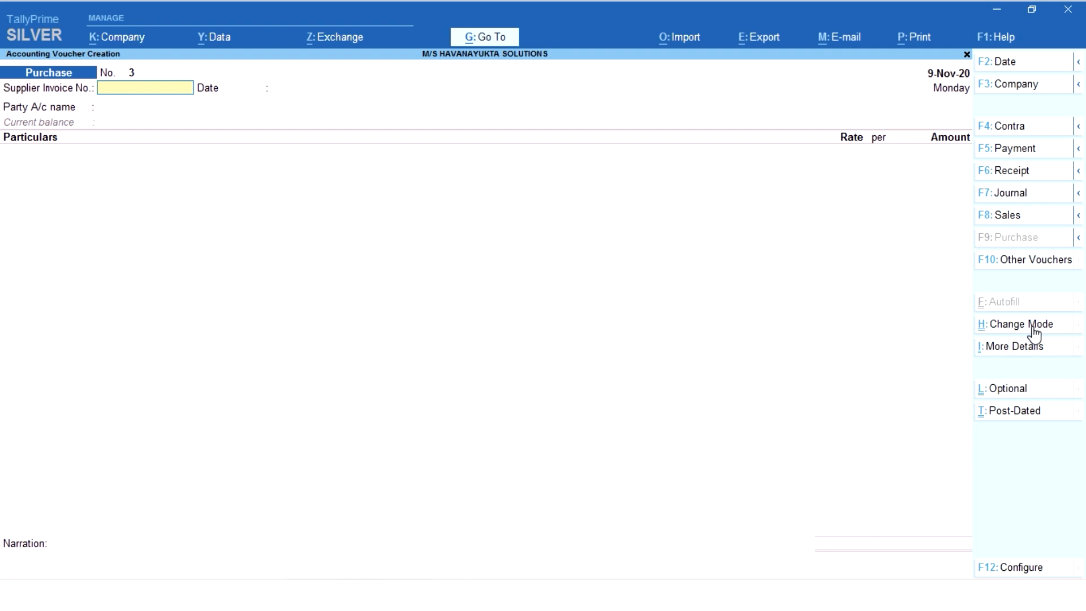
- Enter supplier invoice number "cbs 003", keep the date 9-Nov-20, and choose Cash as the party account
{"action": "type", "text": "cbs 003"}
{"action": "key", "text": "Return"}
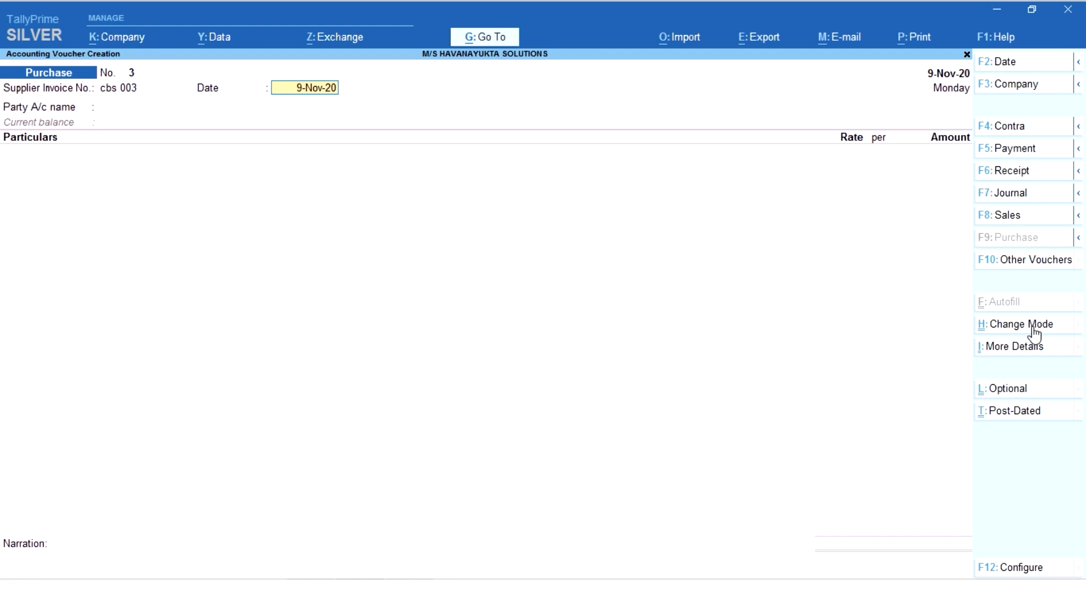
{"action": "key", "text": "Return"}
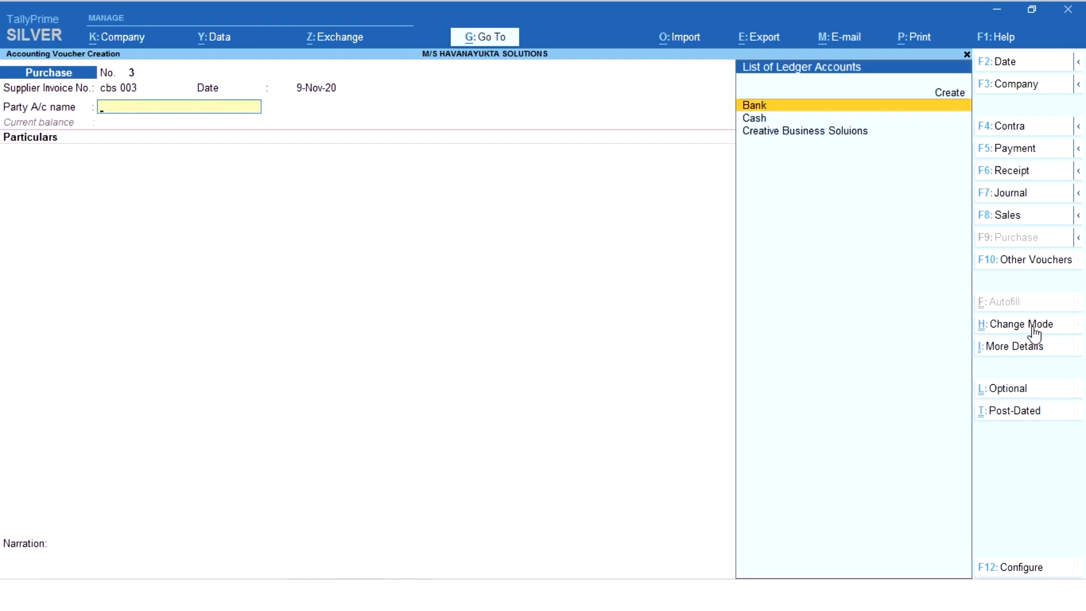
{"action": "key", "text": "Down"}
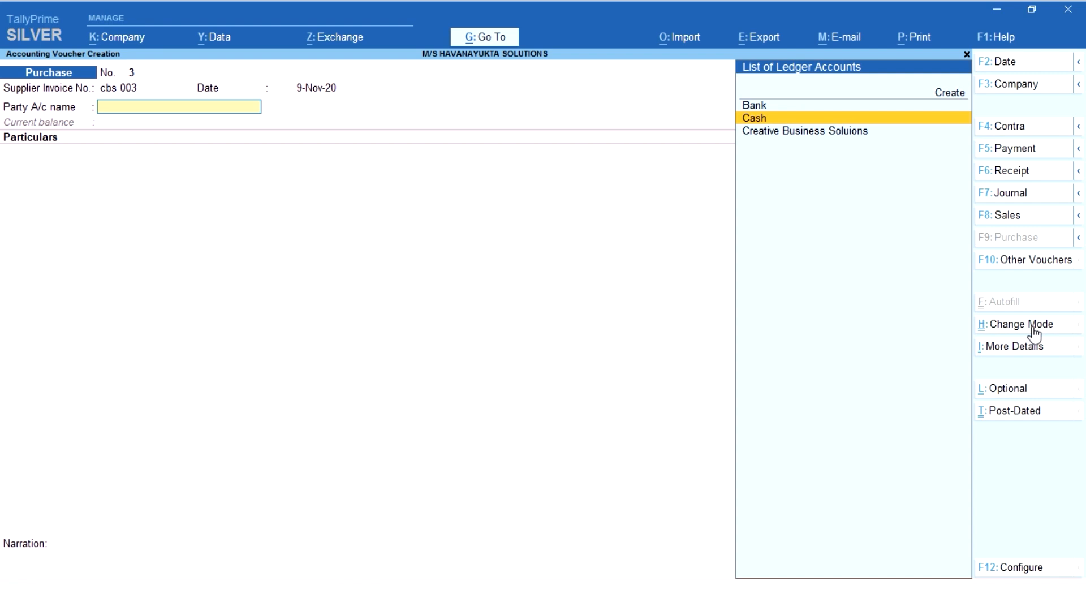
{"action": "key", "text": "Return"}
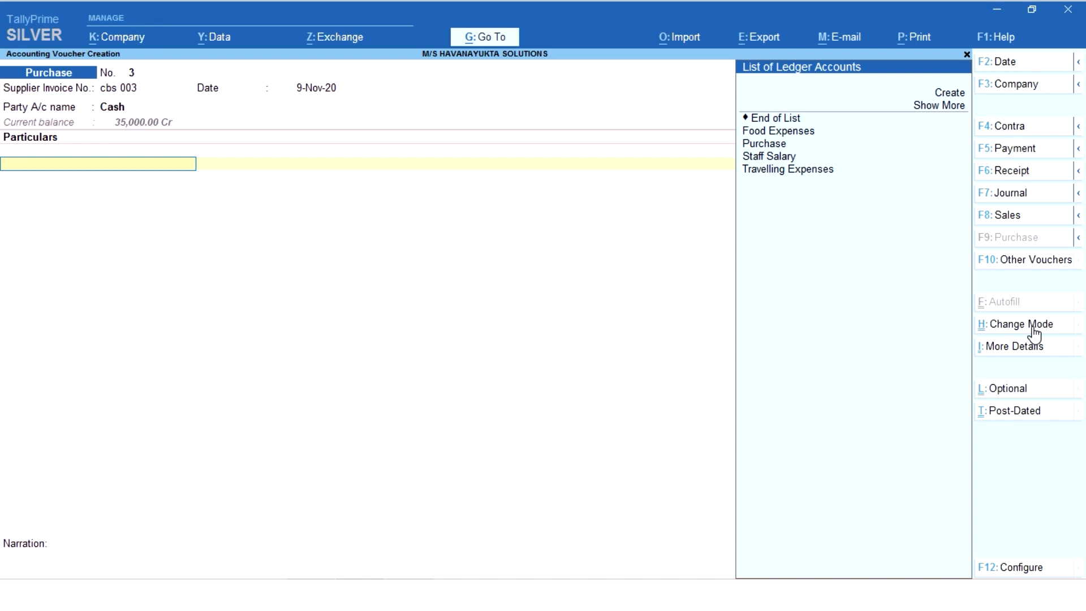
- Create a ledger named "Furniture" under Fixed Assets from the particulars line and save it with the remaining defaults
{"action": "key", "text": "Down"}
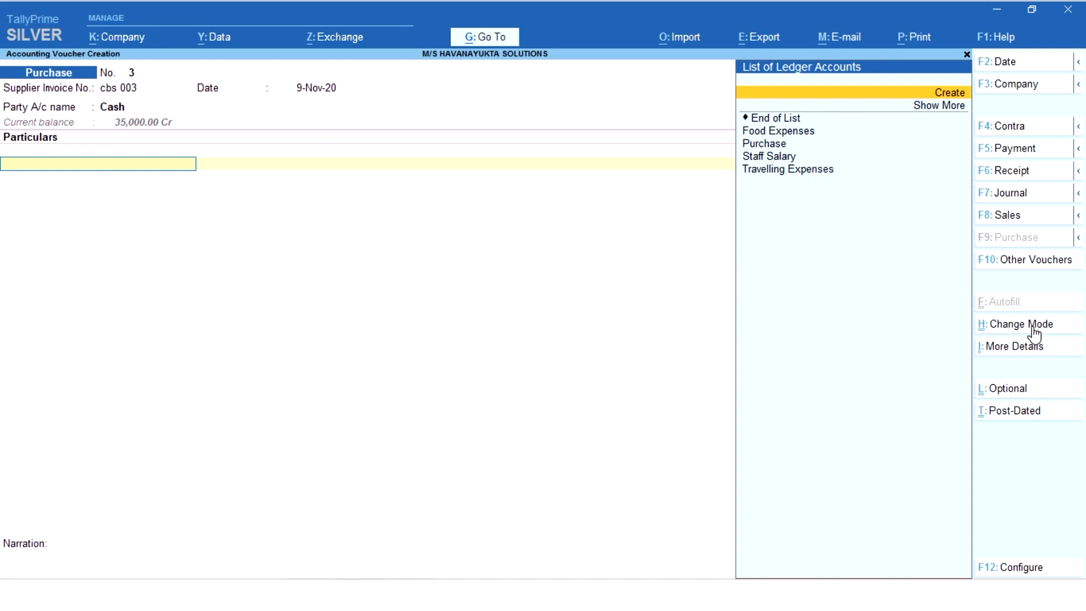
{"action": "key", "text": "Return"}
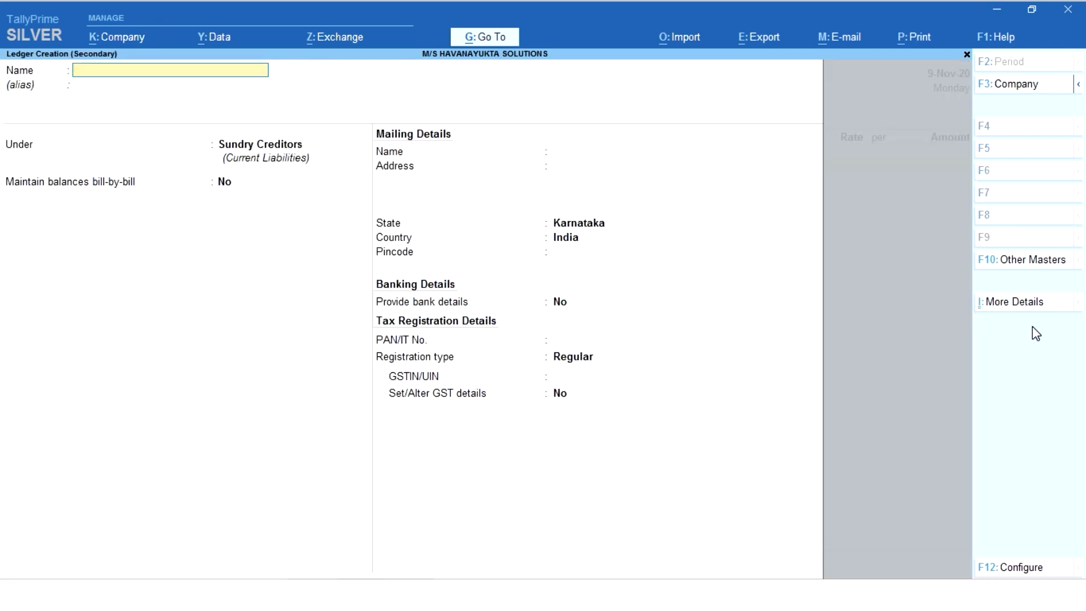
{"action": "type", "text": "Furniture"}
{"action": "key", "text": "Return"}
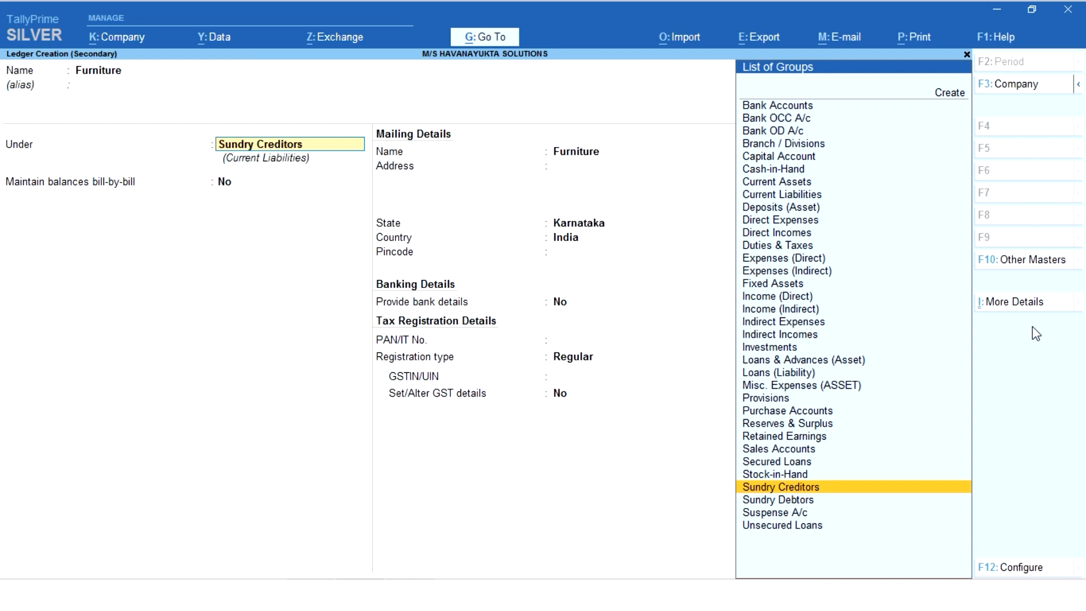
{"action": "type", "text": "F"}
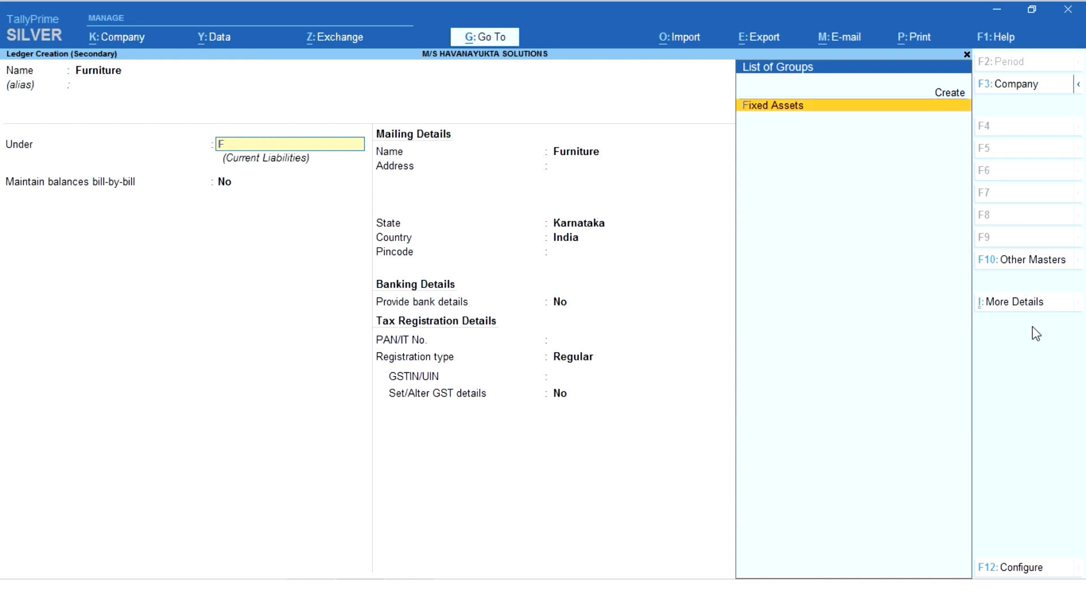
{"action": "key", "text": "Return"}
{"action": "key", "text": "ctrl+a"}
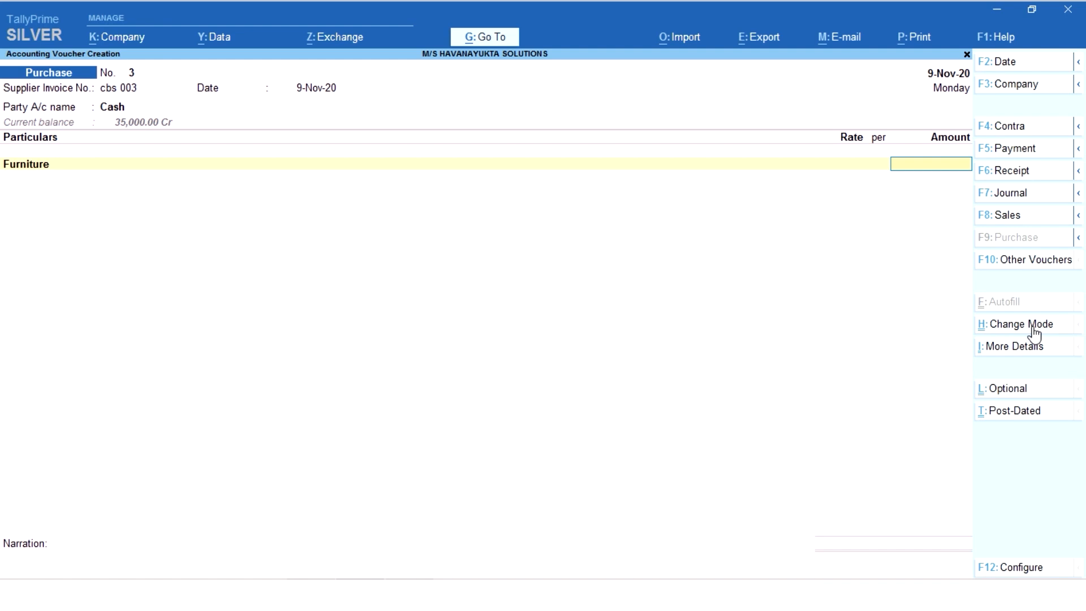
- Set the Furniture line's amount to 15000 and finish the list of particulars
{"action": "type", "text": "15000"}
{"action": "key", "text": "Return"}
{"action": "key", "text": "Return"}
{"action": "key", "text": "Return"}
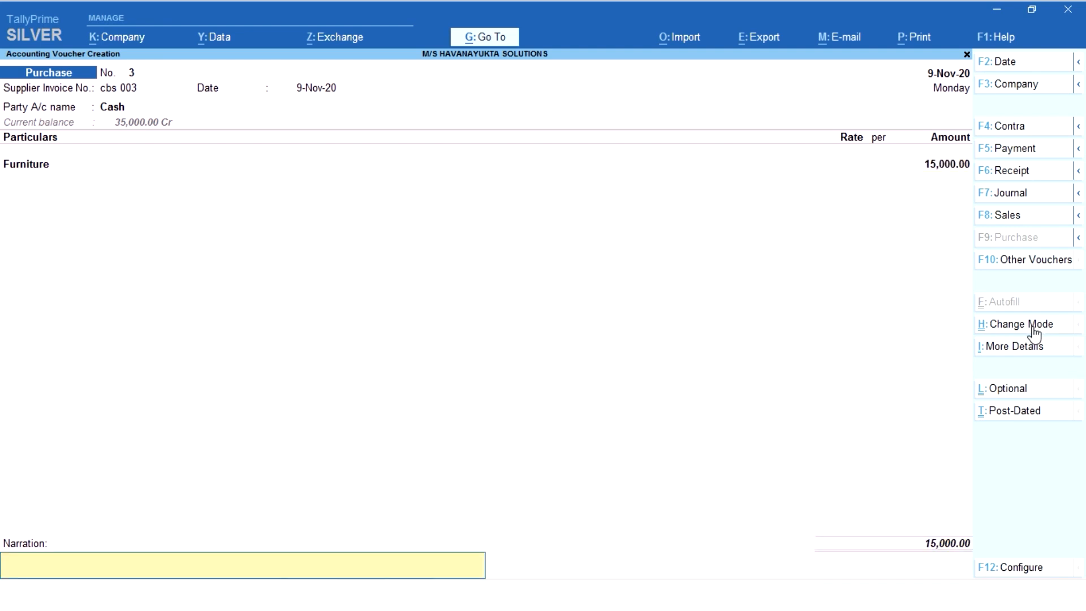
- Enter the narration "being furniture purchases cash for business use" for the furniture purchase voucher
{"action": "type", "text": "being furniture purchases cas"}
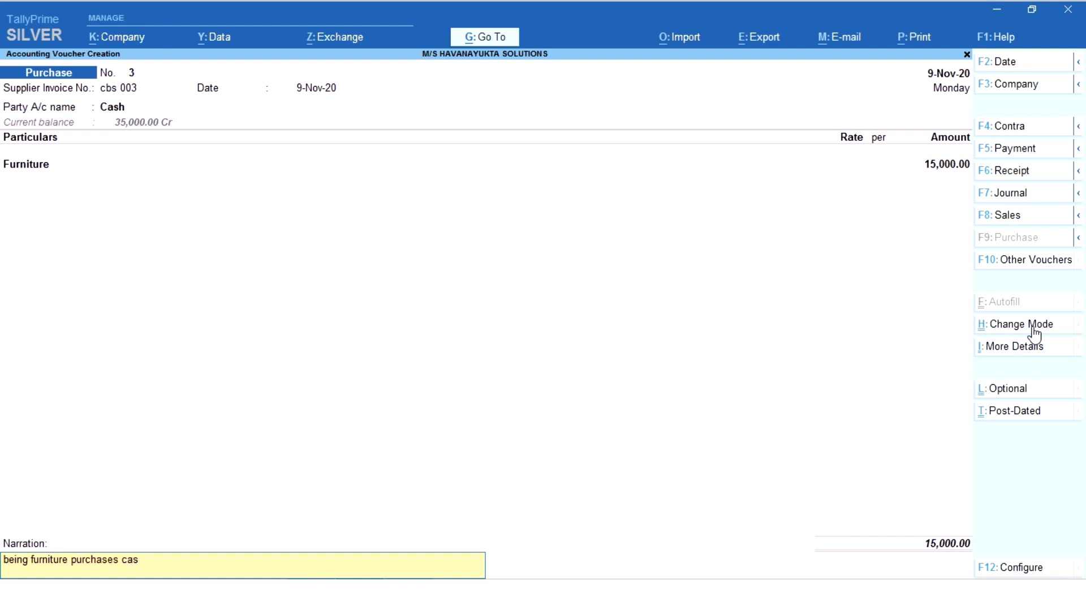
{"action": "type", "text": "h for business usr"}
{"action": "key", "text": "Return"}
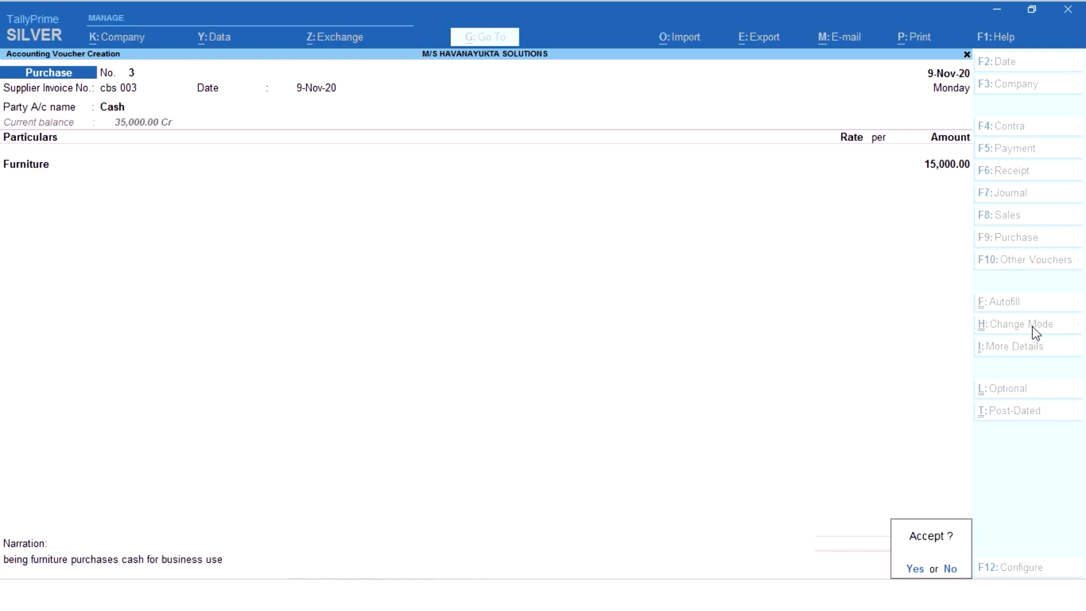